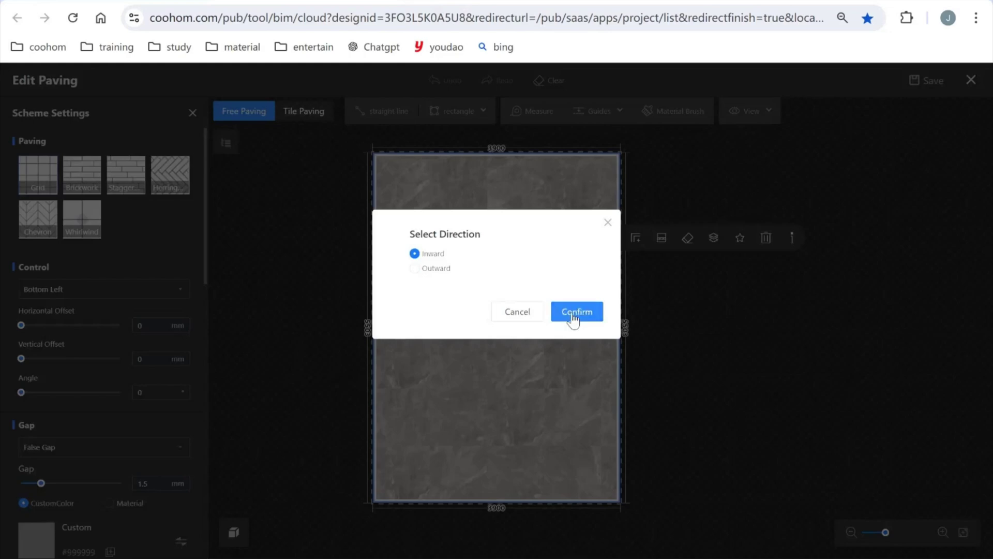
Confirm adding a border tile ring inward from the edge of the tiled floor.
click(574, 312)
scroll(464, 446, down, 2)
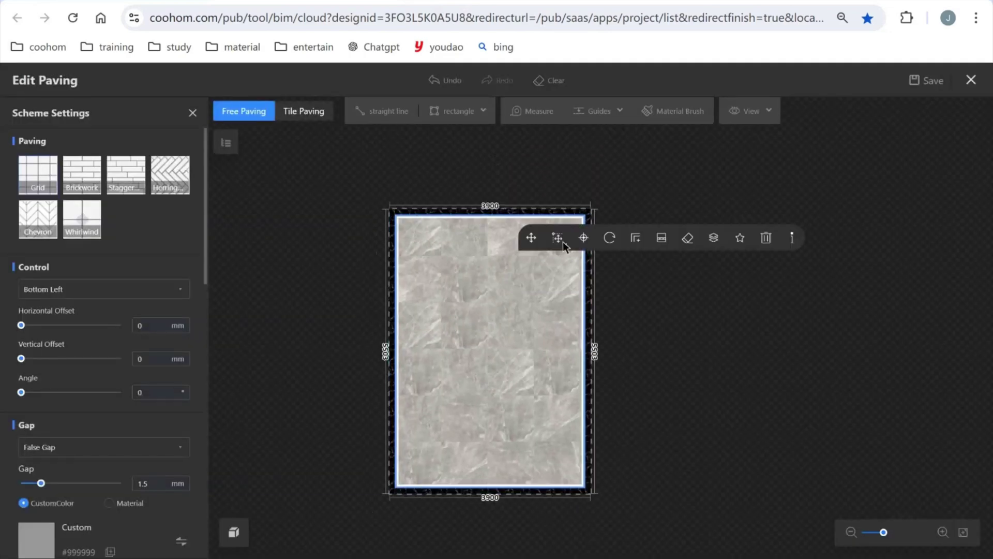
scroll(519, 272, up, 5)
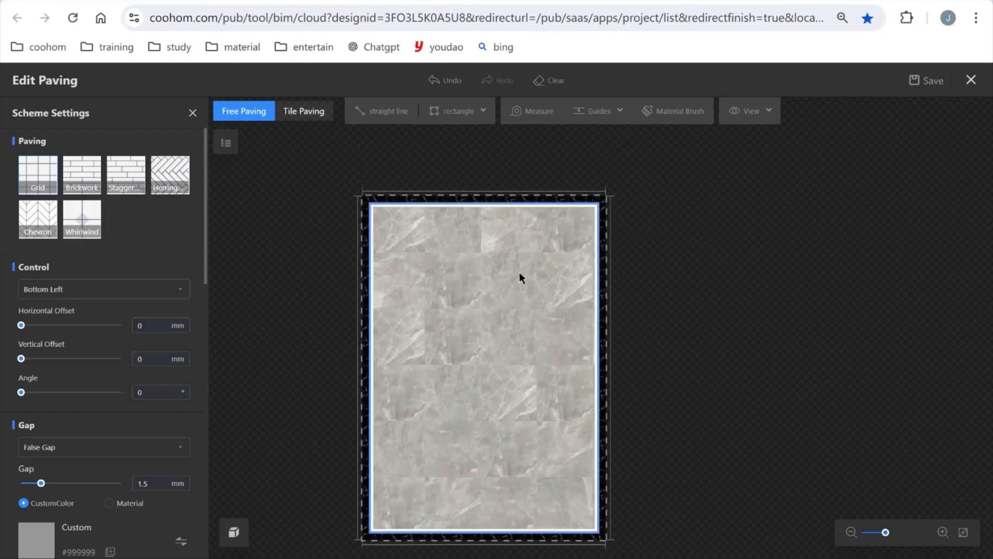
Change the outer border tile's type to the one without corner bricks.
click(360, 183)
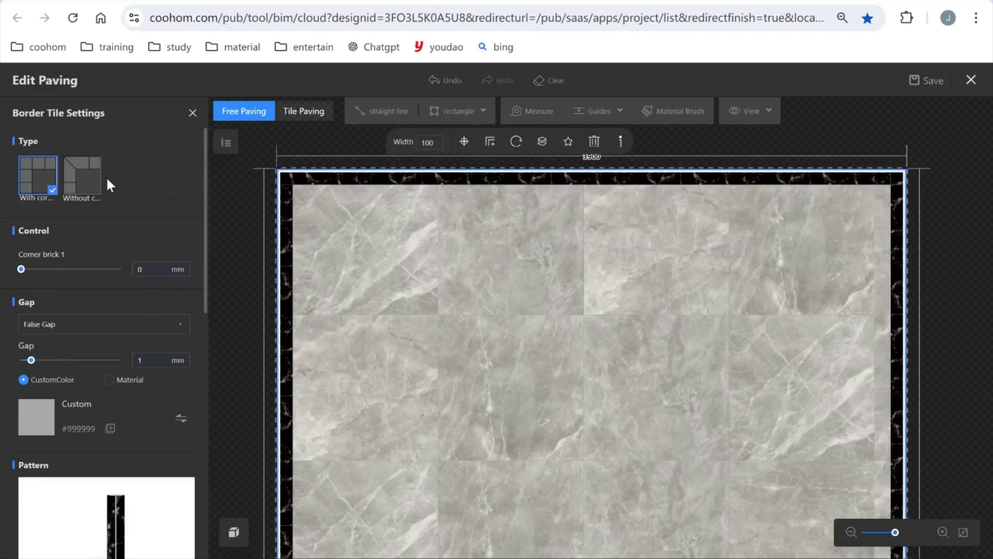
scroll(355, 221, up, 3)
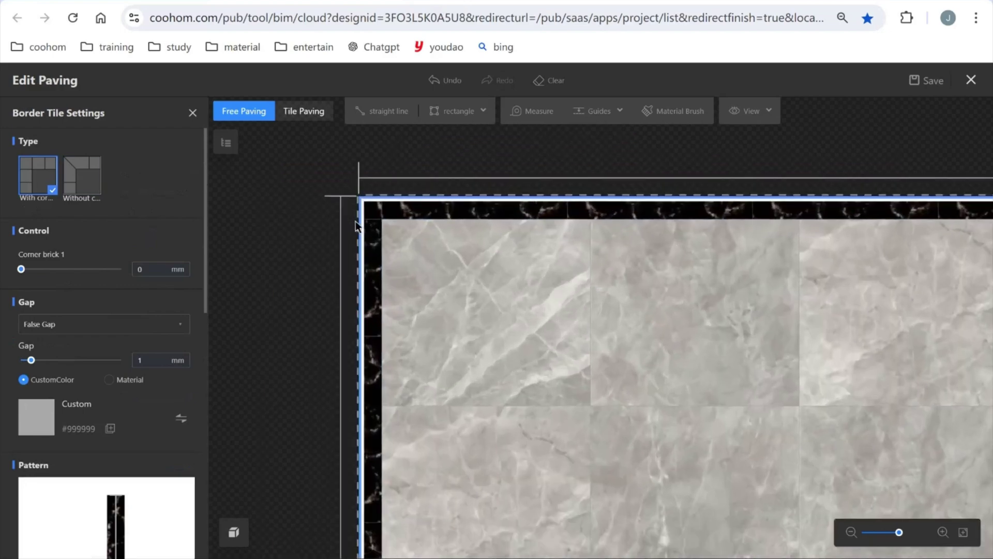
scroll(356, 222, up, 1)
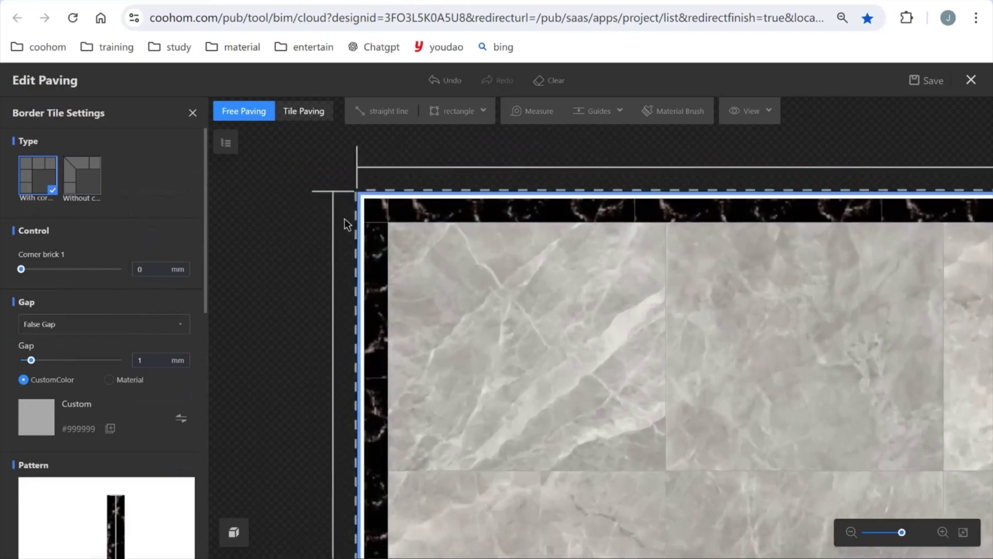
click(92, 178)
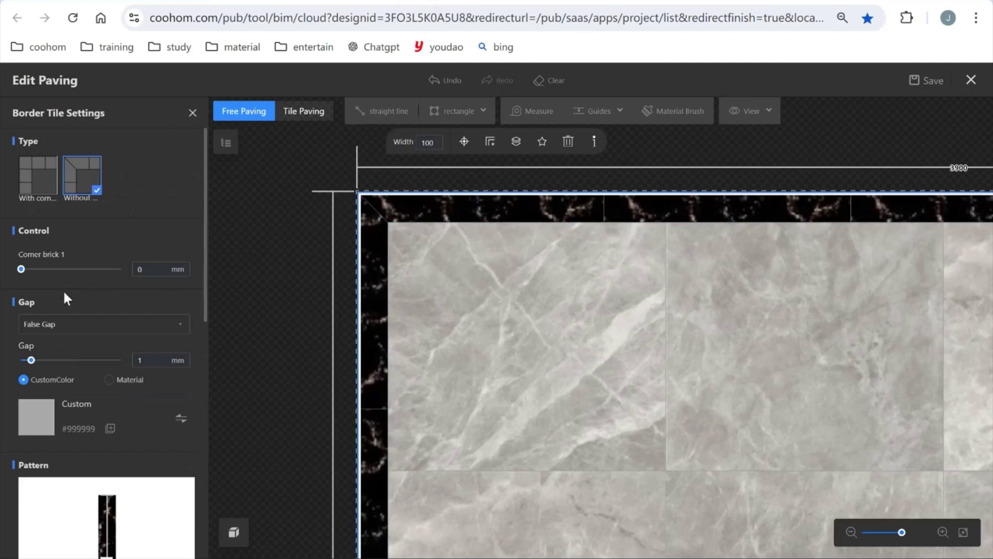
Set the border's edge brick offset to 800 mm to move it inward from the floor edge.
scroll(94, 331, down, 2)
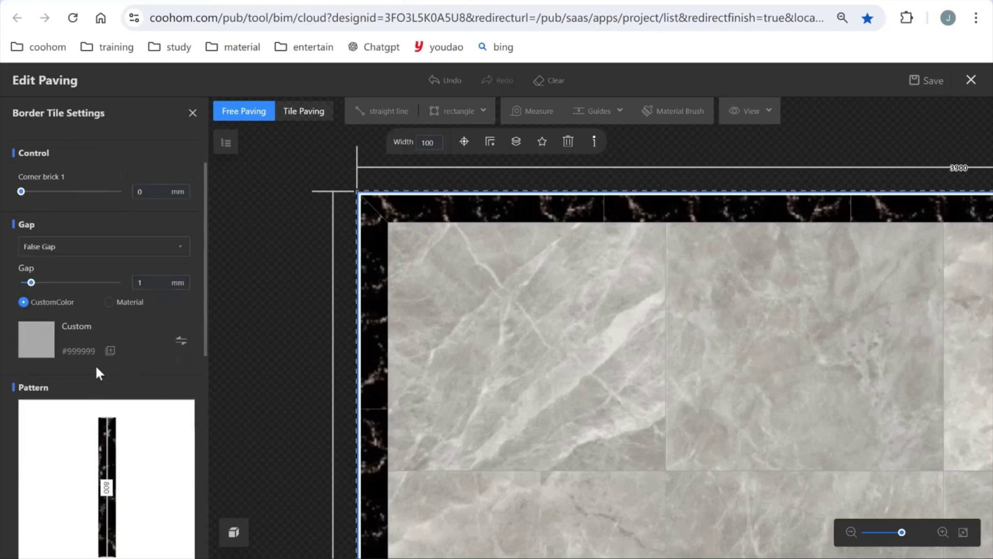
scroll(104, 357, down, 8)
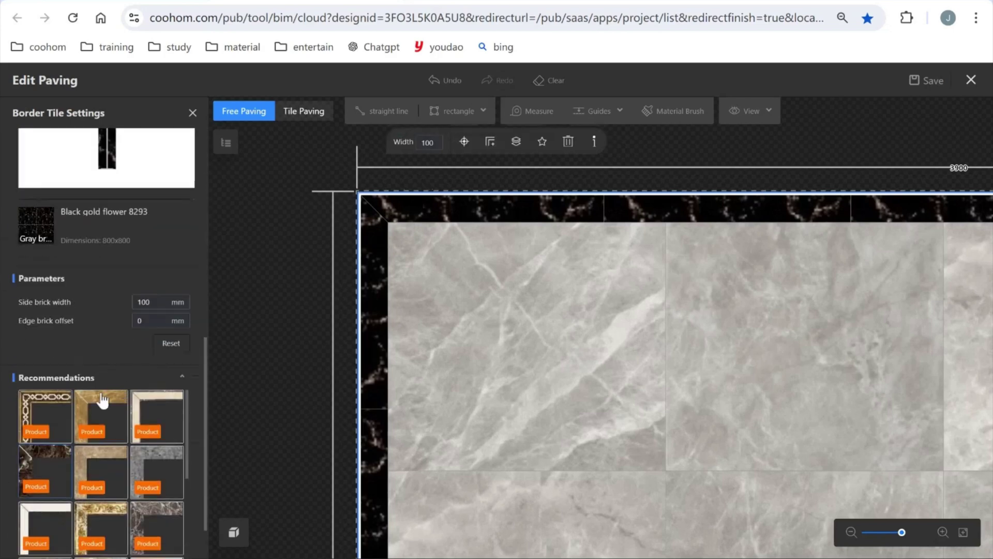
scroll(383, 277, down, 3)
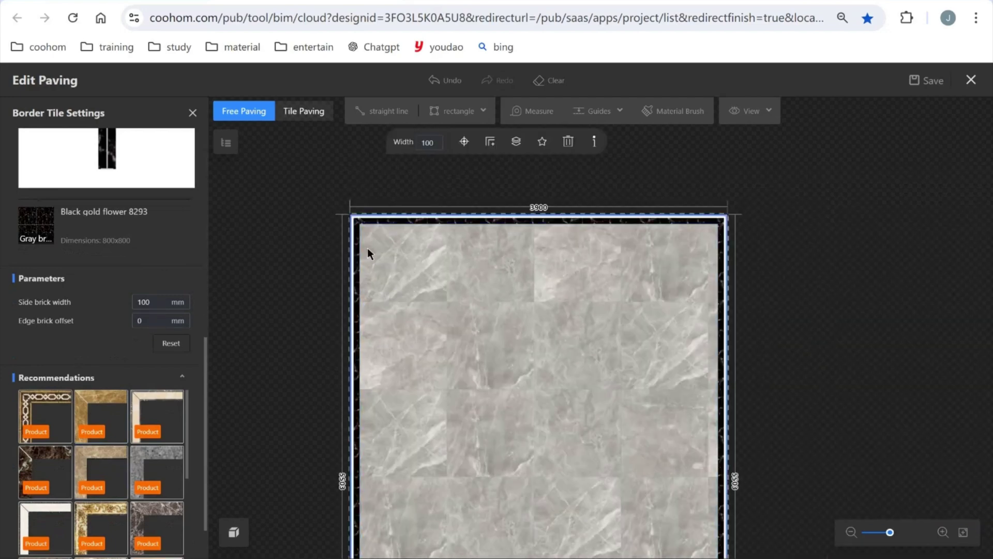
scroll(380, 222, up, 1)
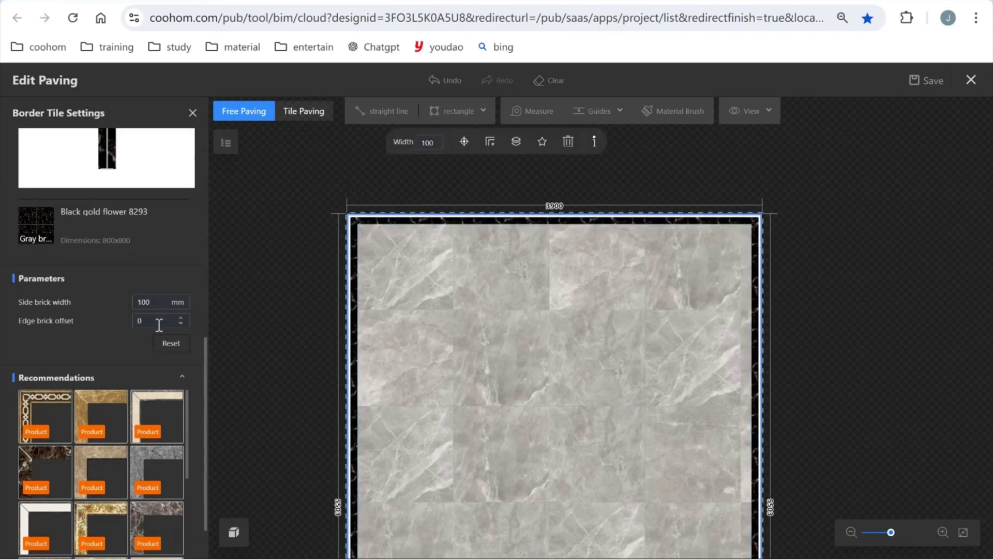
text(800)
key(Return)
scroll(611, 447, down, 3)
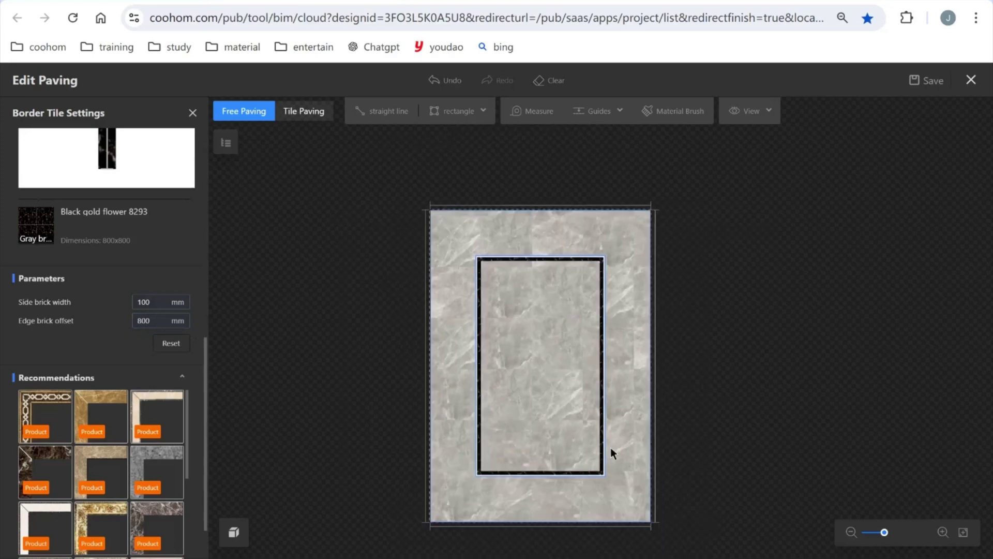
Add a second border tile ring inward from the black marble border.
scroll(505, 265, up, 6)
scroll(505, 265, up, 2)
click(474, 271)
scroll(471, 271, up, 1)
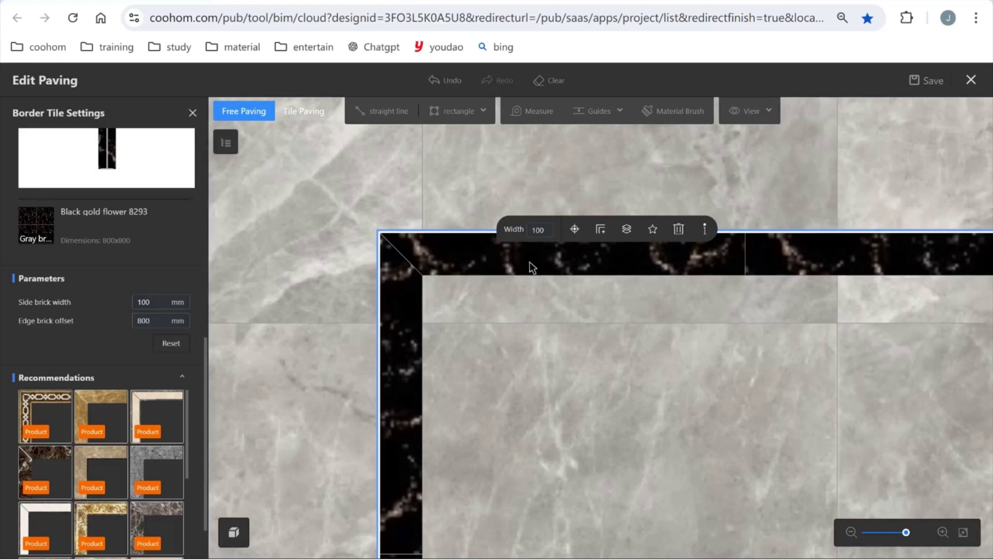
click(600, 235)
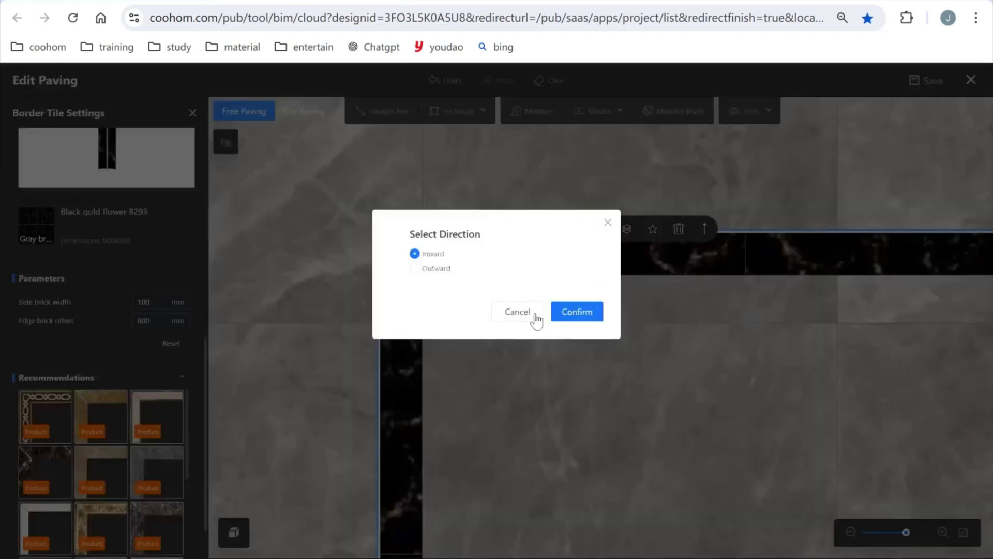
click(576, 310)
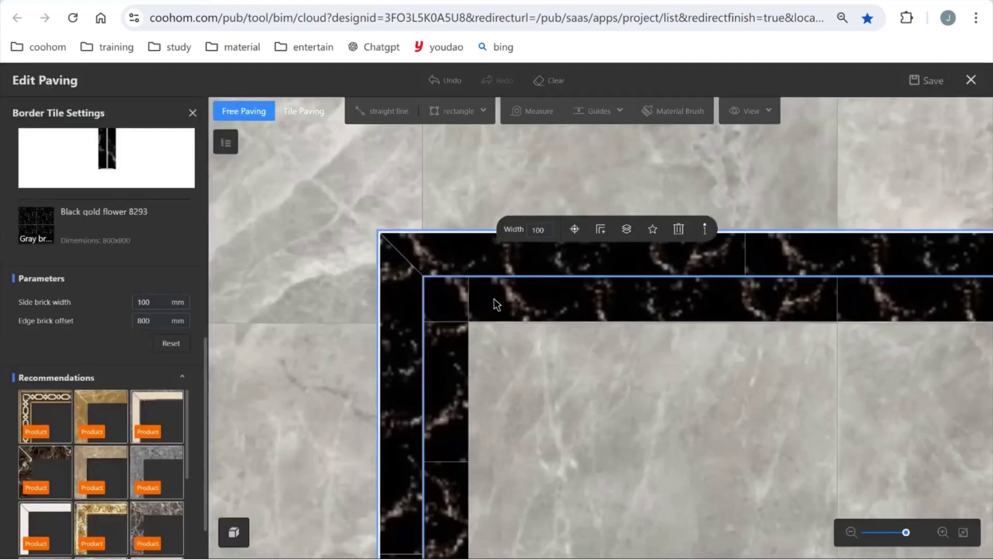
Switch the second border to the type without corner bricks and set its width to 50 mm.
click(496, 300)
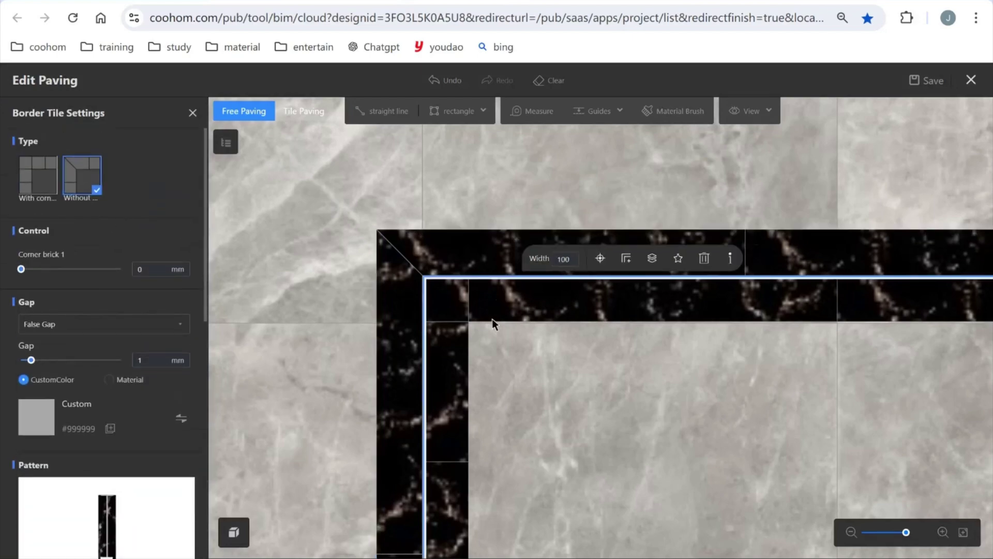
scroll(407, 242, down, 3)
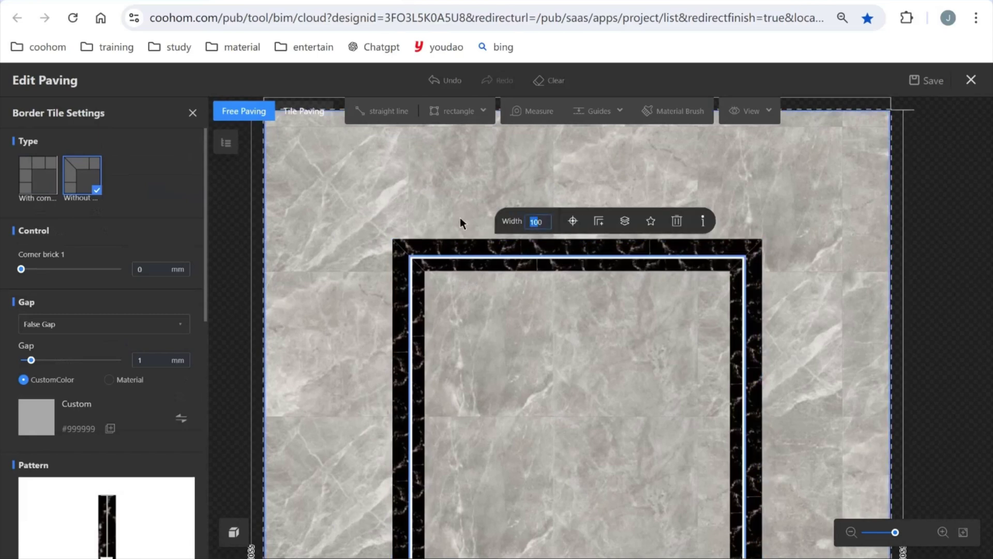
key(BackSpace)
key(BackSpace)
key(BackSpace)
text(50)
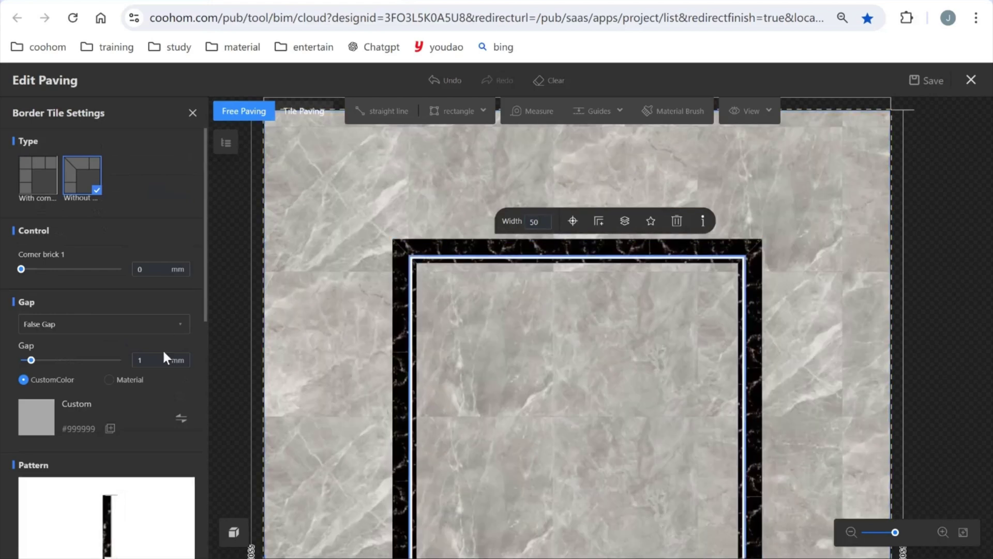
Set the second border's edge brick offset to 200 mm.
scroll(160, 383, down, 5)
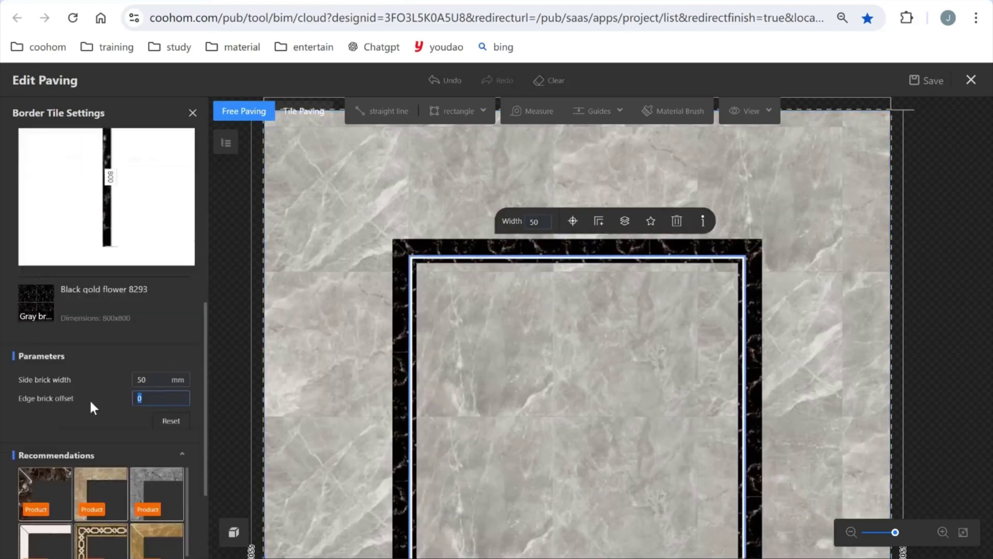
text(200)
key(Return)
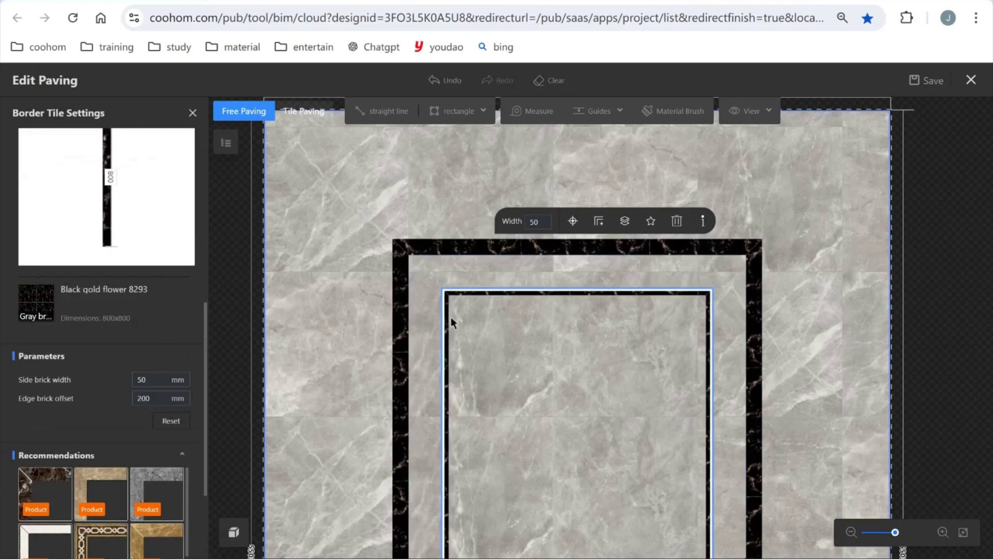
Add a third border ring inward from the second one and set its width to 50 mm.
click(599, 222)
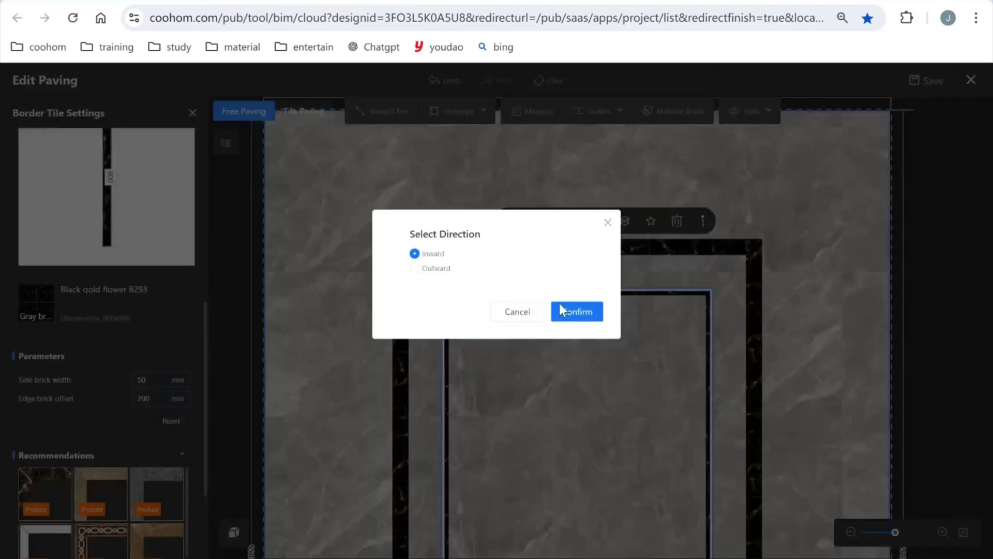
click(575, 312)
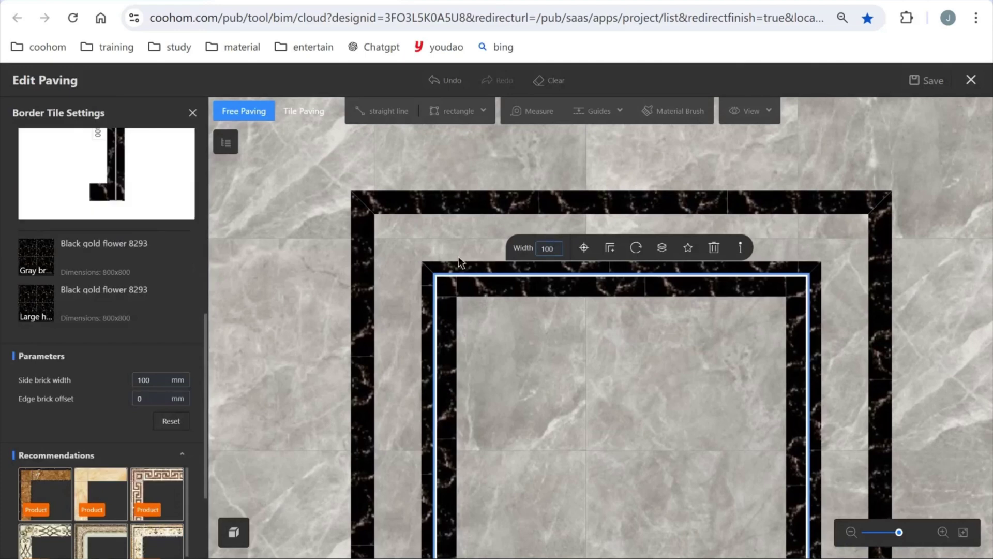
key(BackSpace)
key(BackSpace)
key(BackSpace)
text(50)
key(Return)
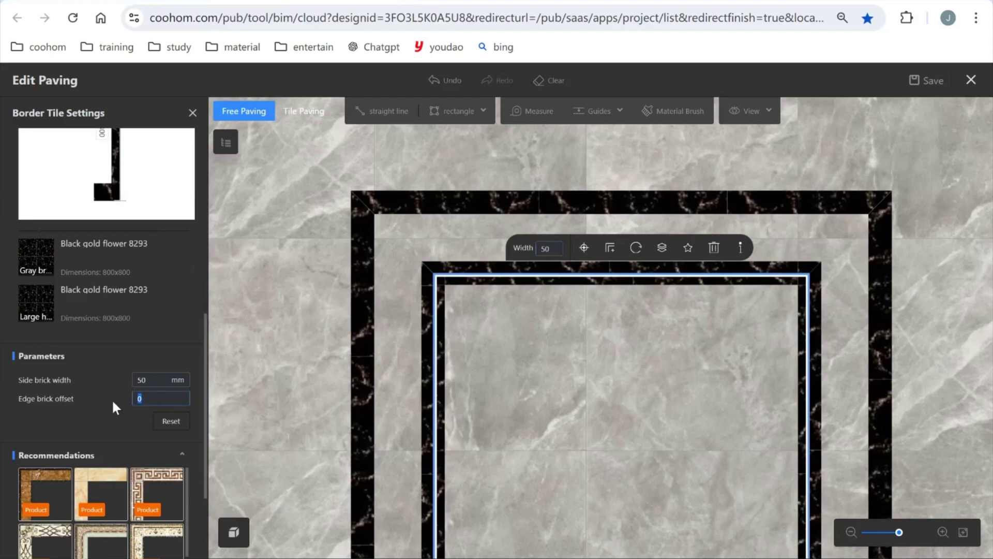
Set the third, innermost border's edge brick offset to 100 mm.
text(100)
key(Return)
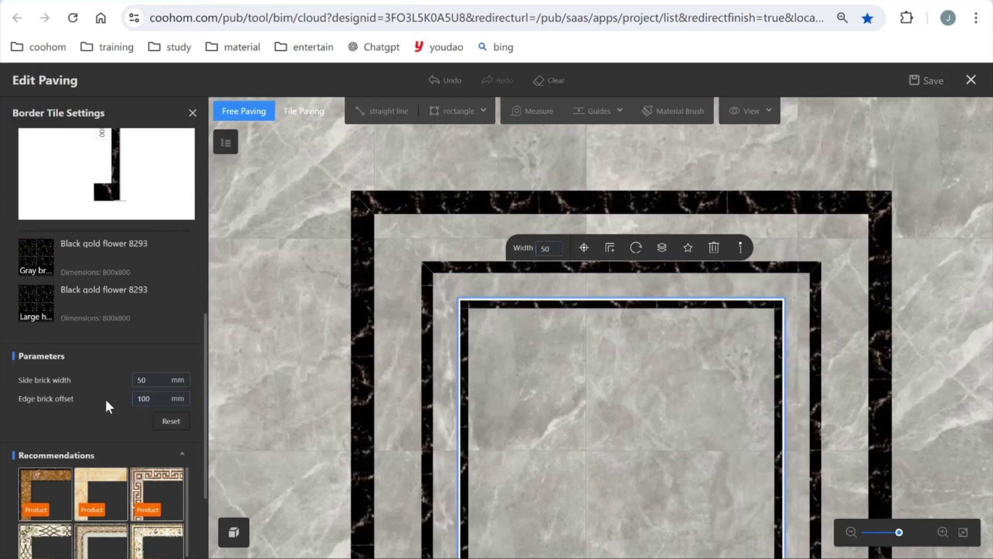
scroll(380, 251, down, 10)
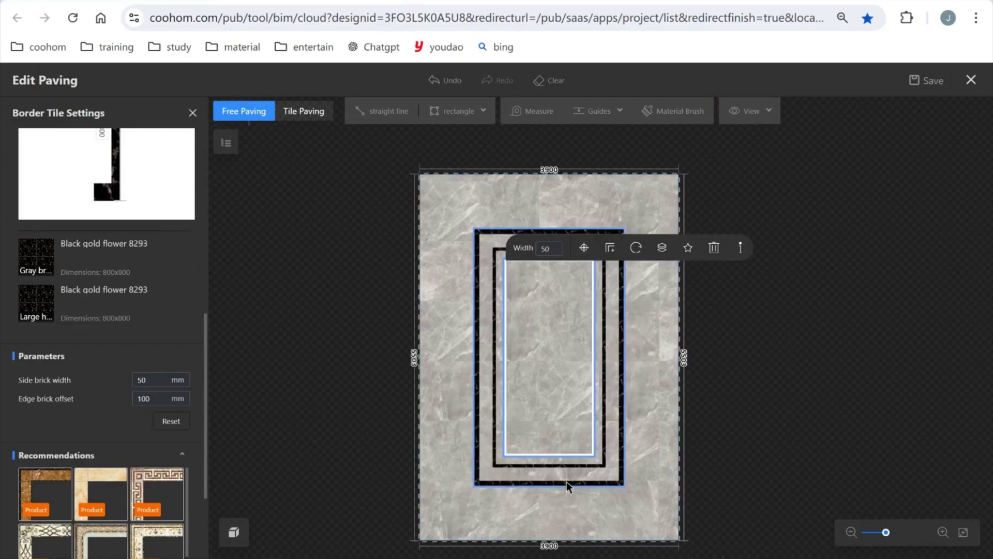
Switch to the slideshow to view the Case5 waterjet pattern floor design slide, and return to the Coohom paving editor.
key(super+Tab)
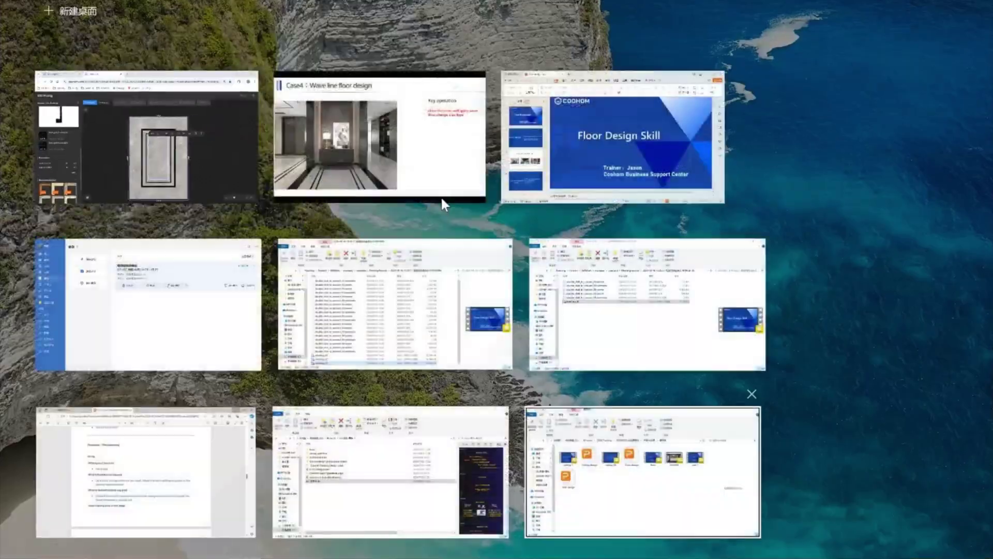
click(435, 189)
click(693, 342)
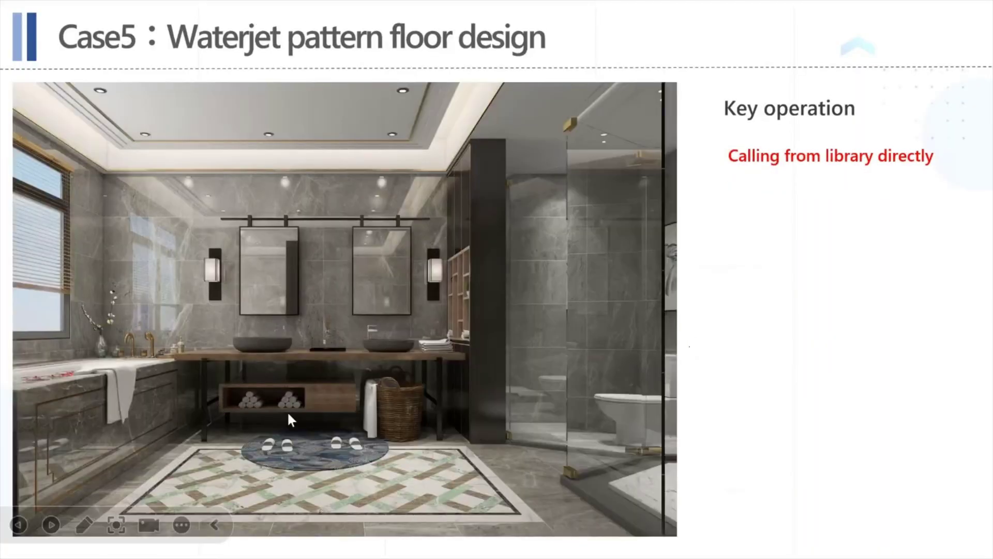
key(super+Tab)
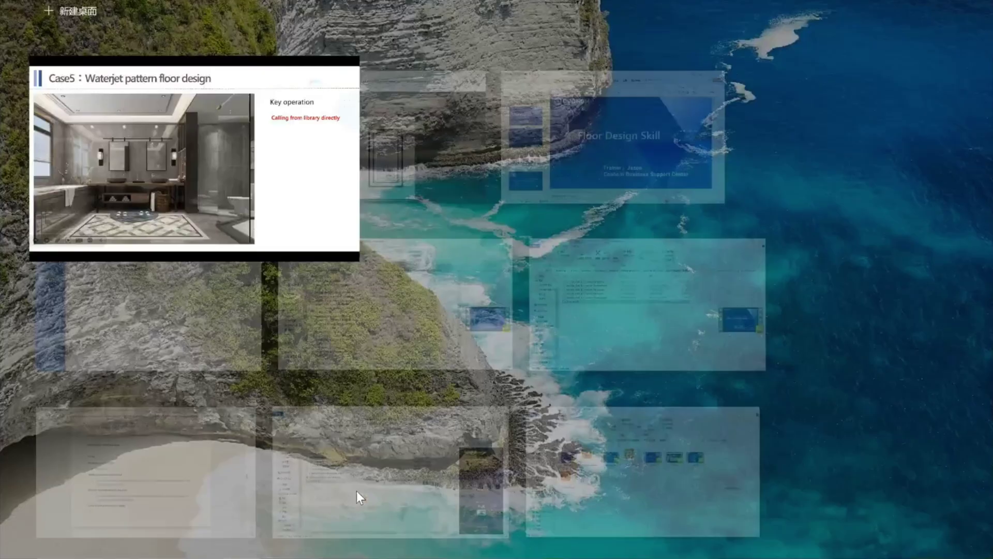
click(427, 160)
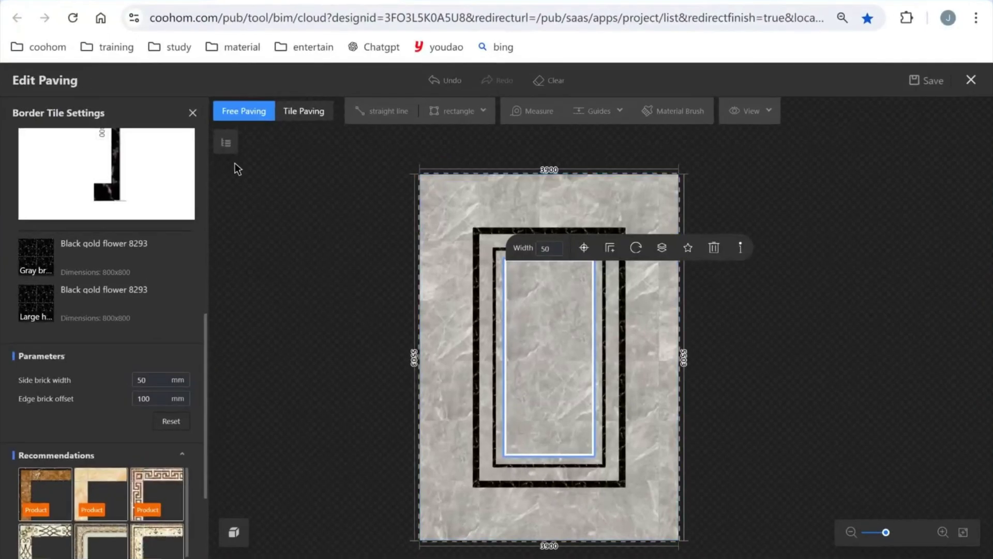
Place the white rectangular marble waterjet medallion with gold corner ornaments from the Waterjet Pattern library at the floor's center.
click(192, 114)
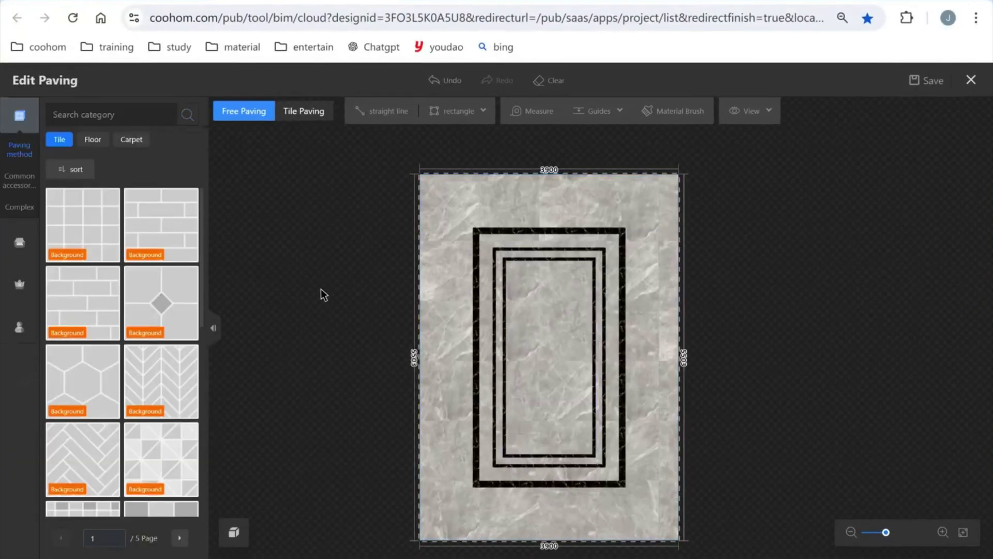
click(24, 256)
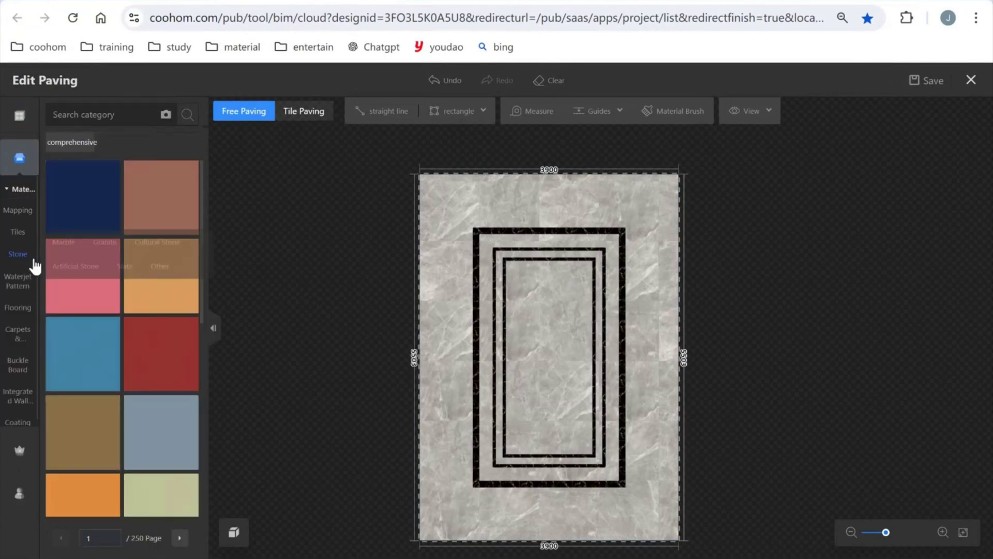
click(23, 282)
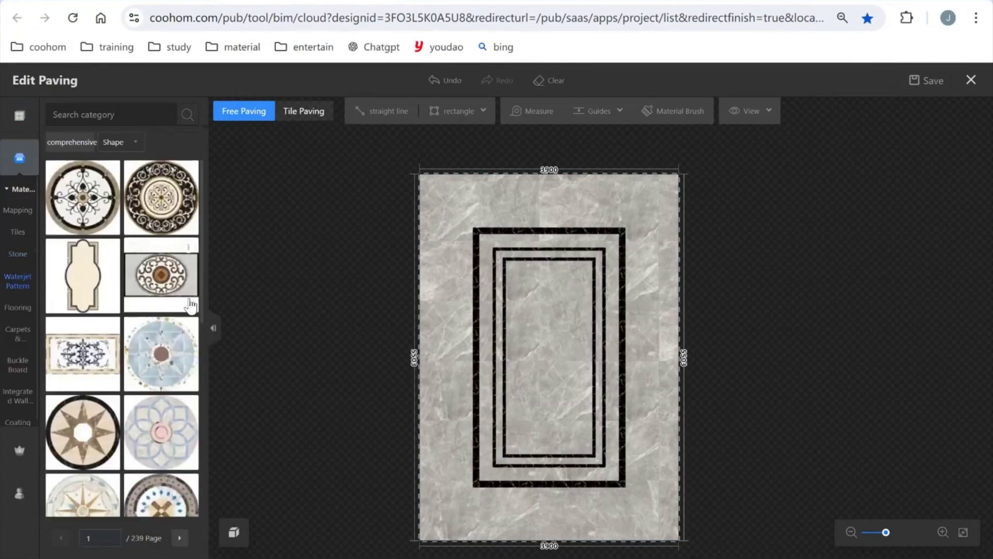
scroll(176, 334, down, 10)
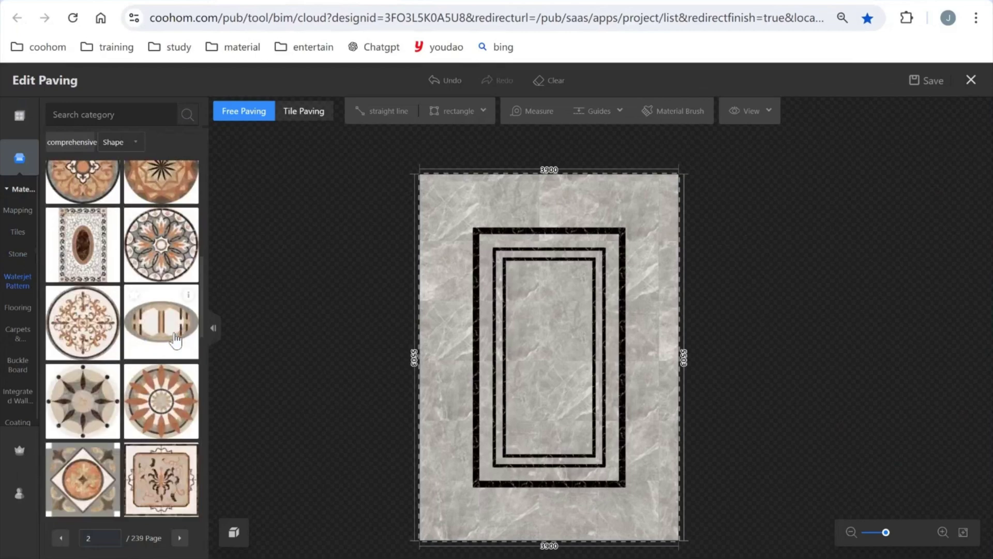
scroll(176, 339, down, 5)
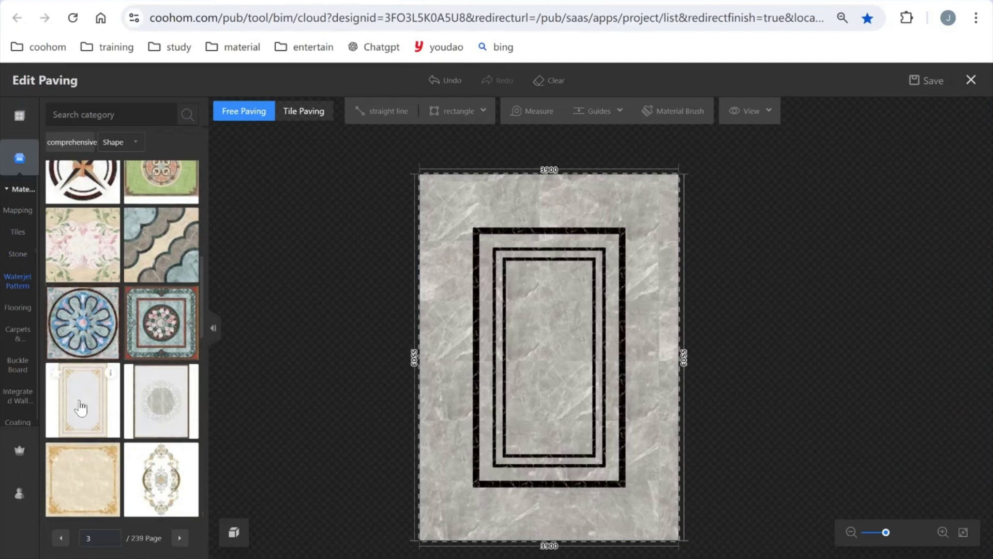
drag(80, 406, 554, 359)
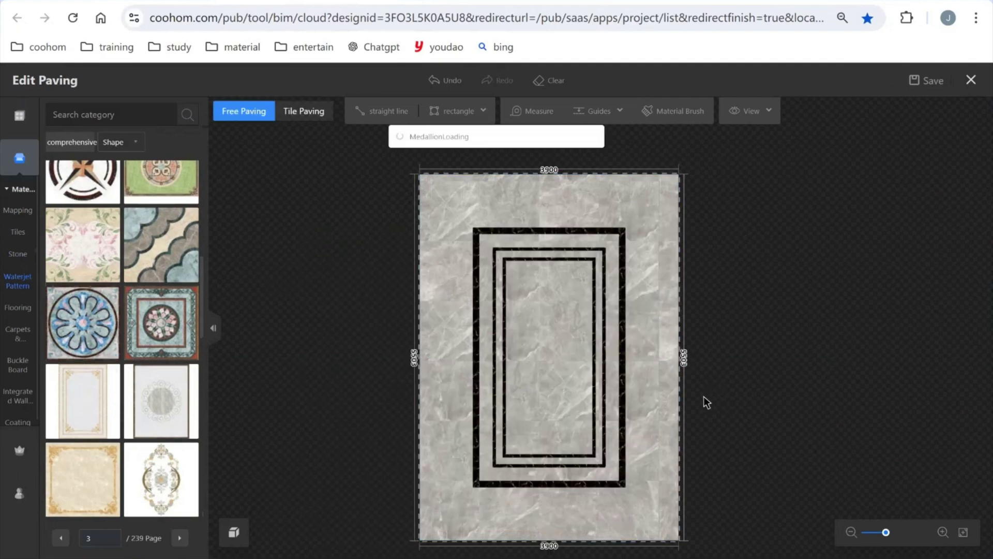
click(547, 352)
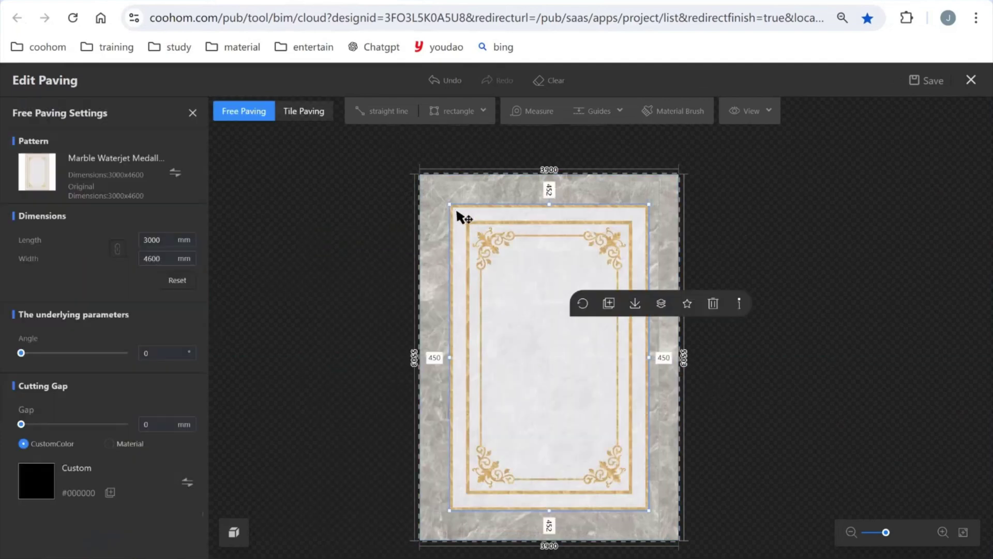
Resize the waterjet medallion to about 1304 × 2895 mm so it fills the innermost border ring, and return to the Floor Editor.
drag(450, 205, 520, 285)
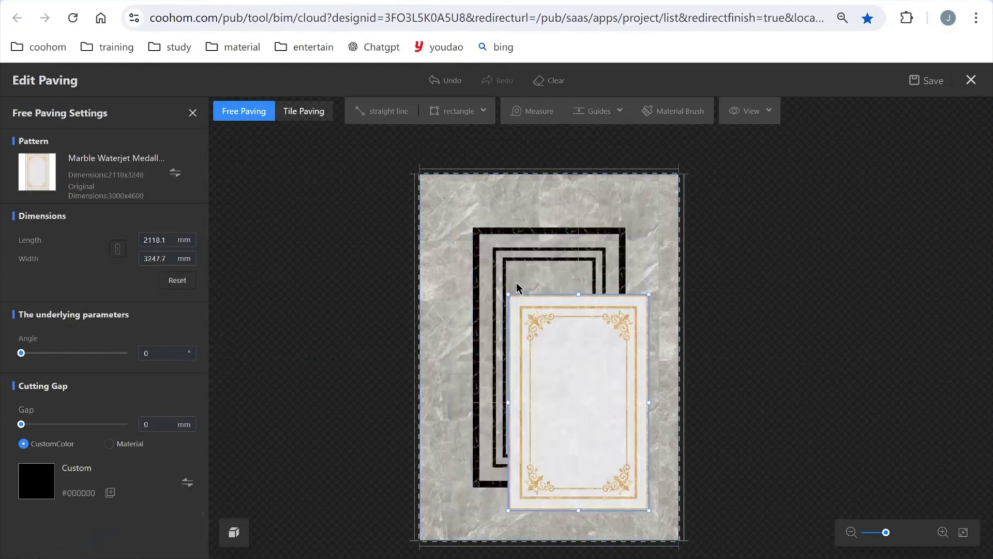
scroll(595, 284, up, 2)
drag(646, 285, 569, 317)
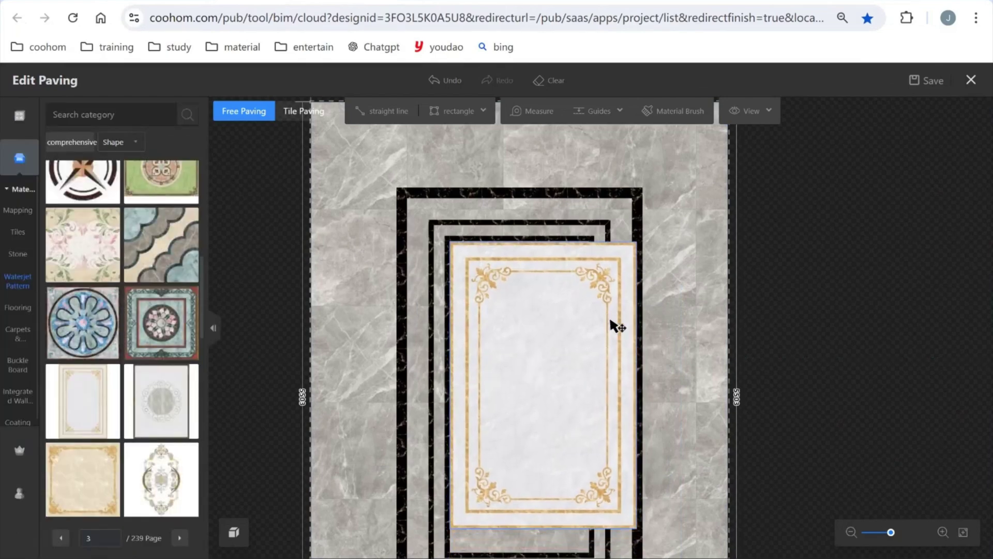
click(636, 383)
drag(632, 383, 593, 380)
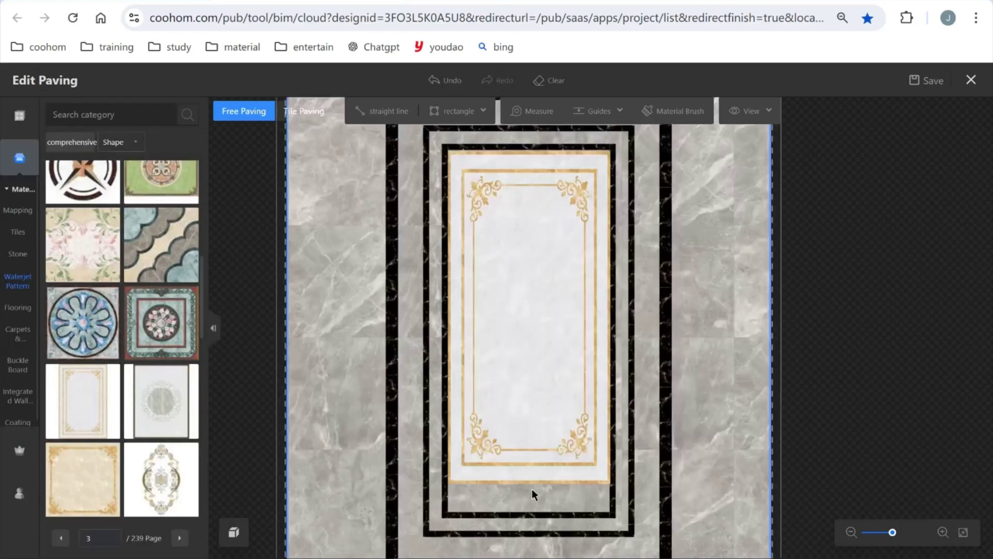
click(534, 491)
drag(527, 480, 528, 512)
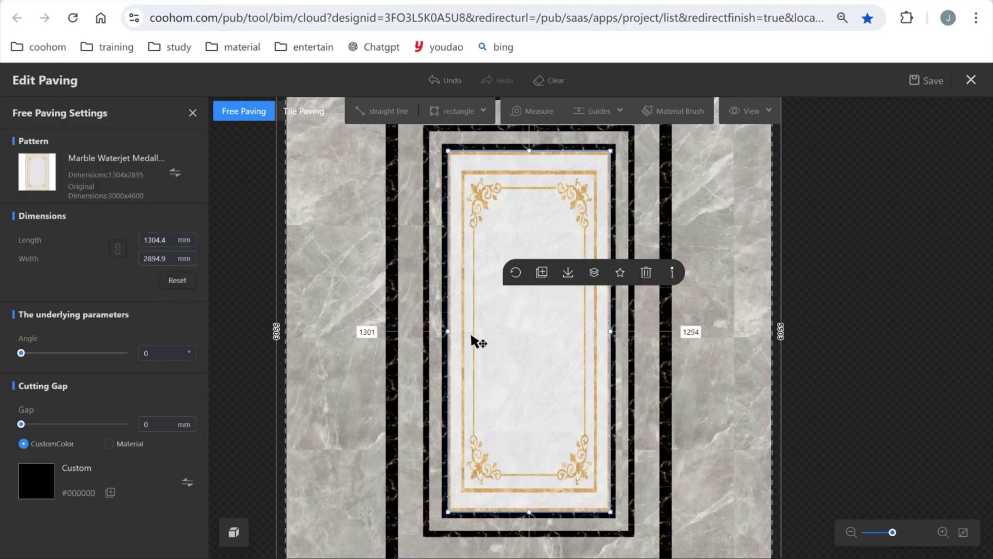
scroll(471, 340, down, 5)
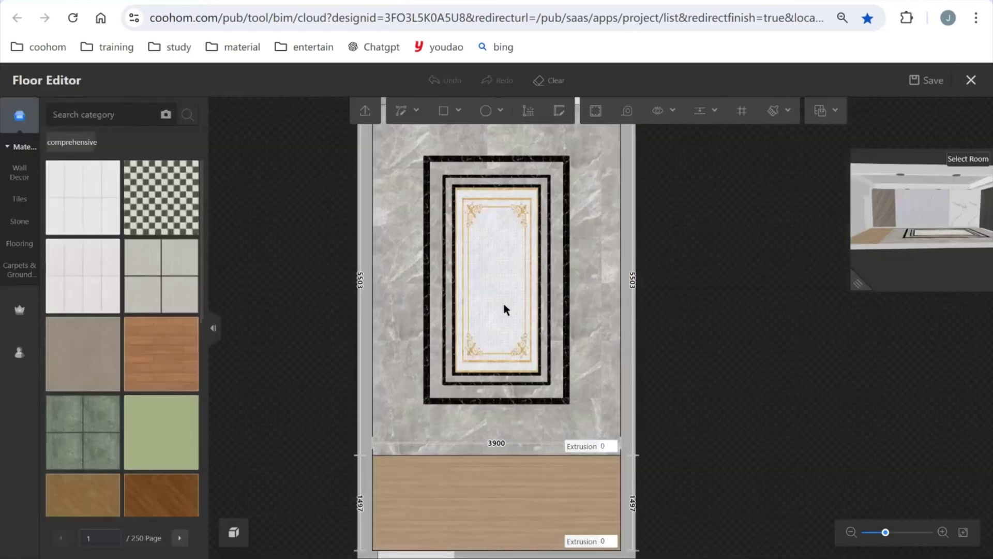
Switch to the slideshow to view the Case6 stairs floor design slide, and return to the Coohom Floor Editor.
key(super+Tab)
click(610, 144)
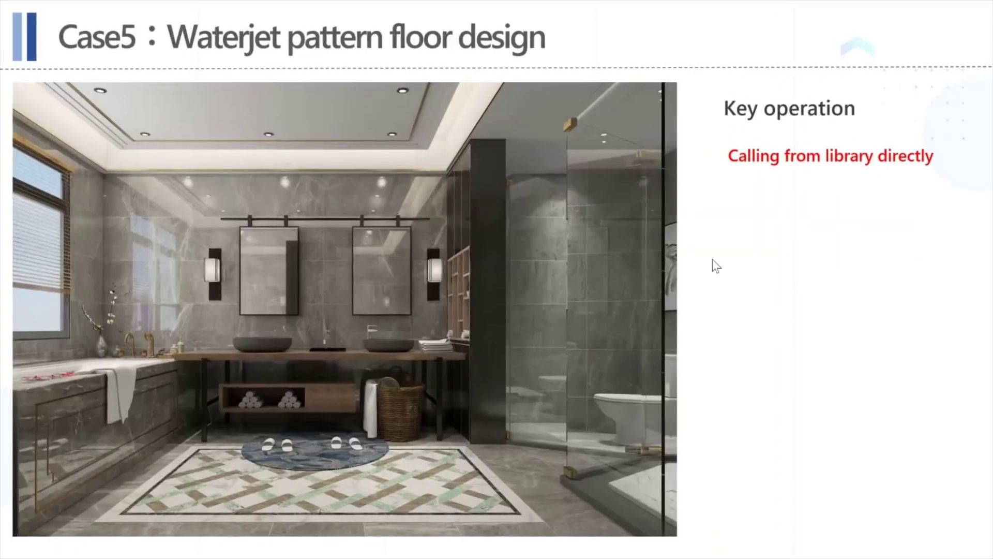
key(Right)
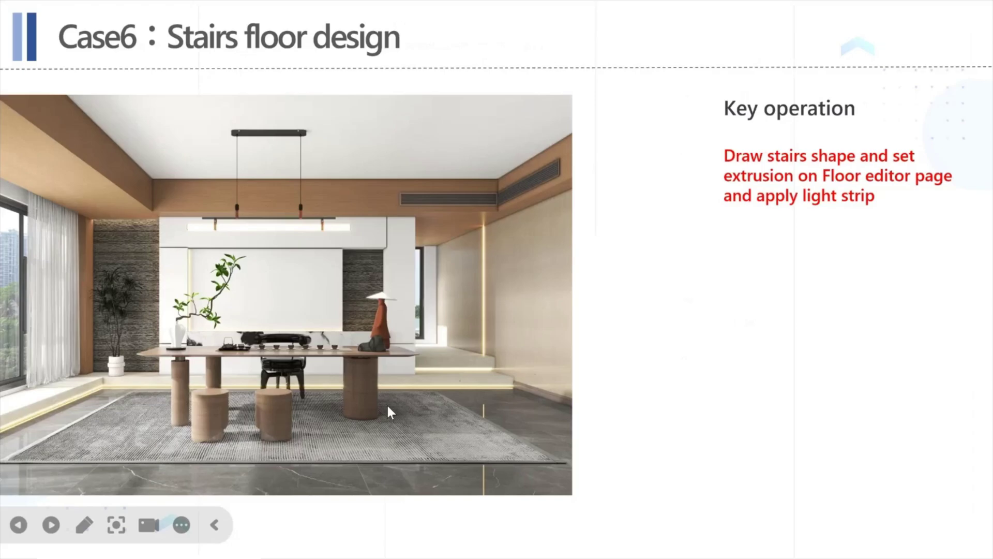
key(super+Tab)
click(478, 199)
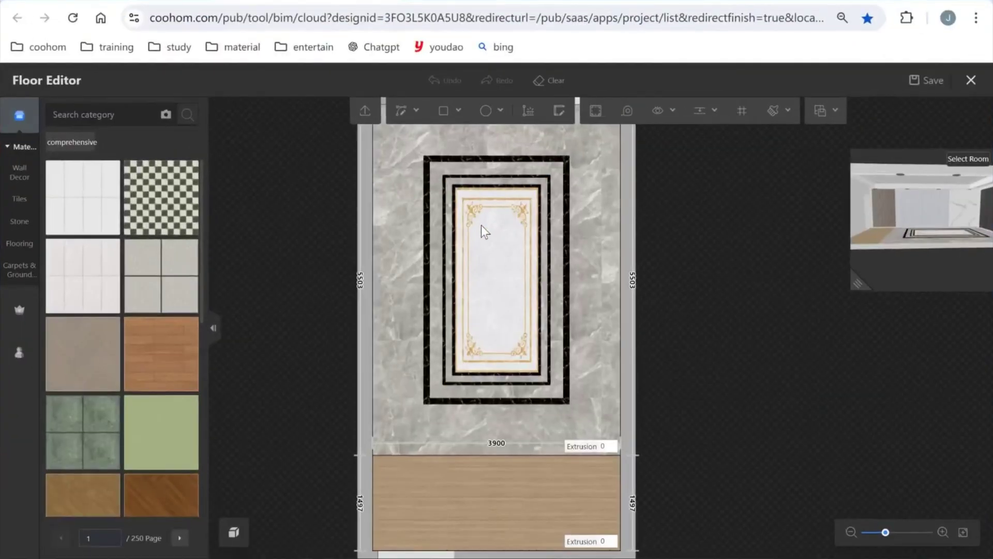
Draw a rectangle 3900 mm wide and about 548 mm deep on the wood floor, along its edge with the marble.
scroll(489, 300, up, 3)
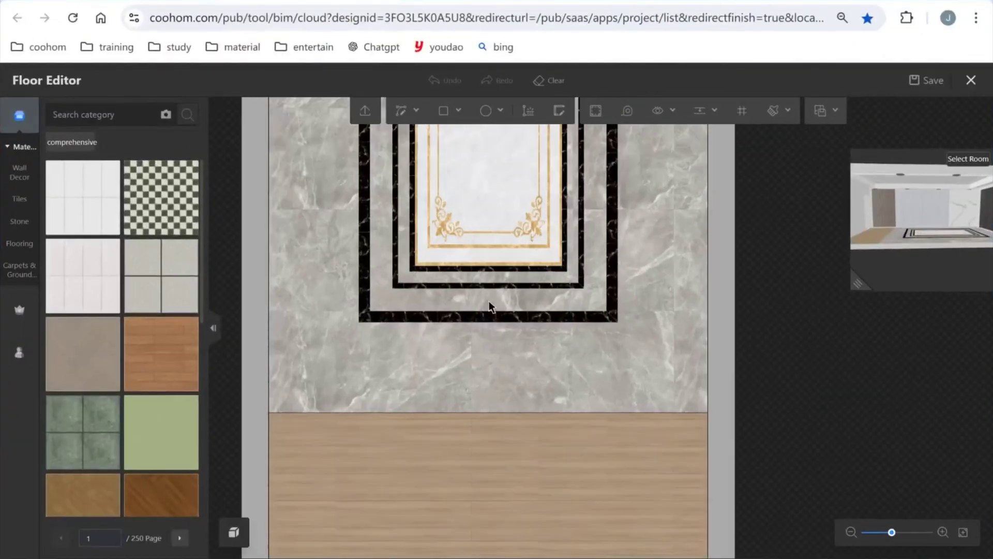
click(444, 111)
click(269, 412)
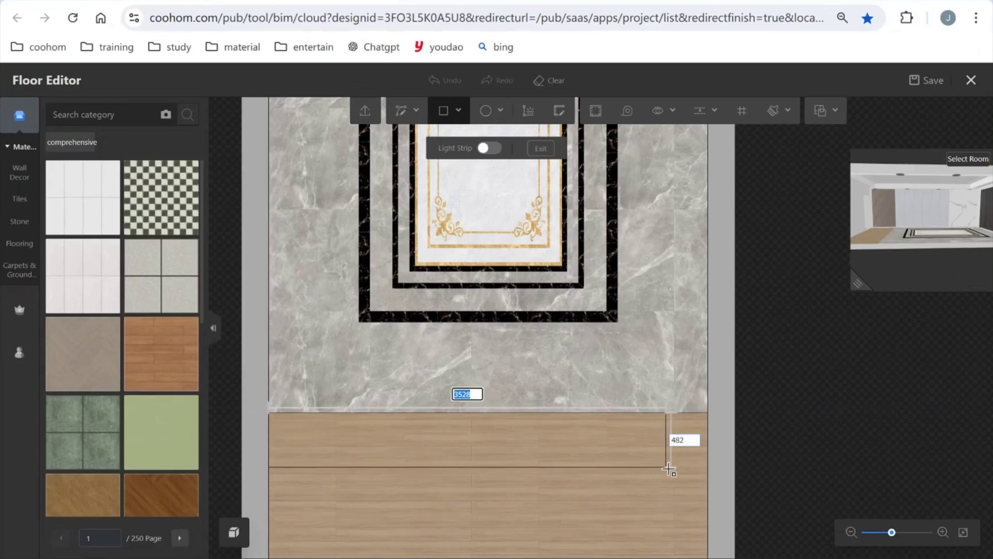
click(708, 474)
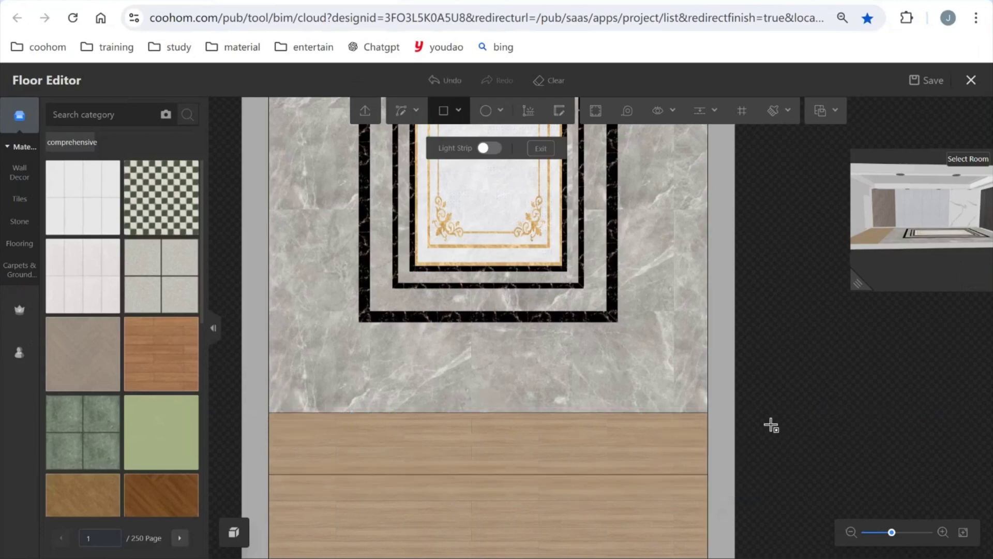
Split the new rectangle into two equal strips with a horizontal line between the midpoints of its short sides.
key(l)
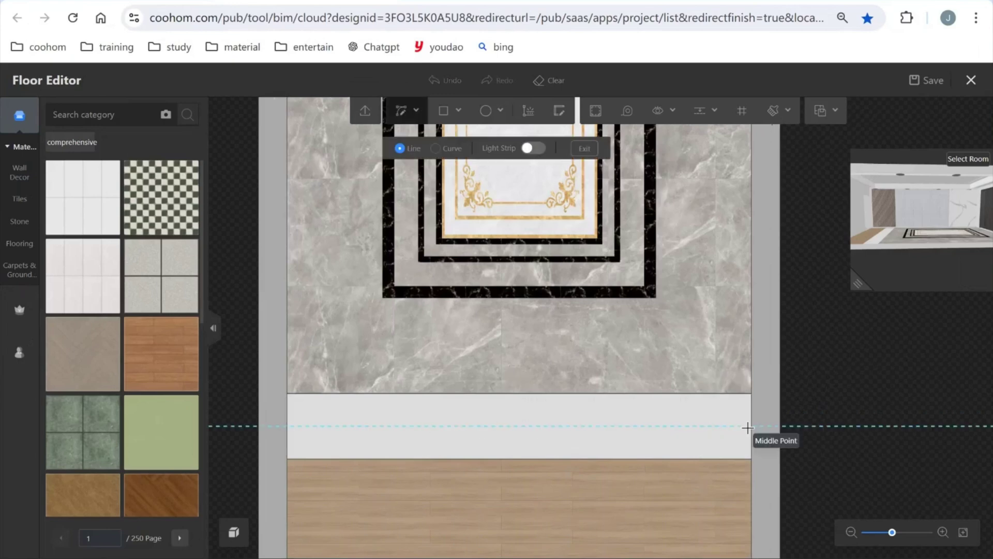
click(748, 428)
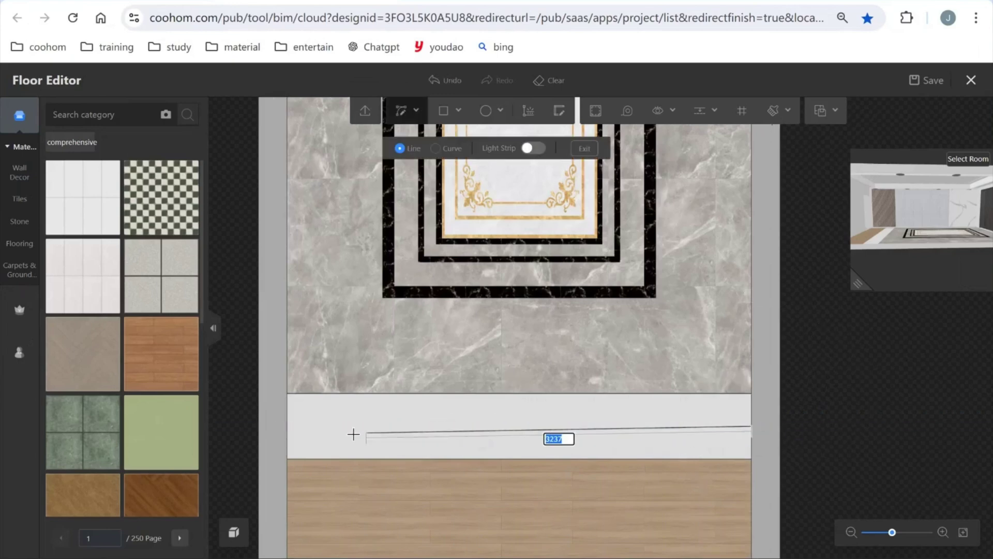
click(288, 428)
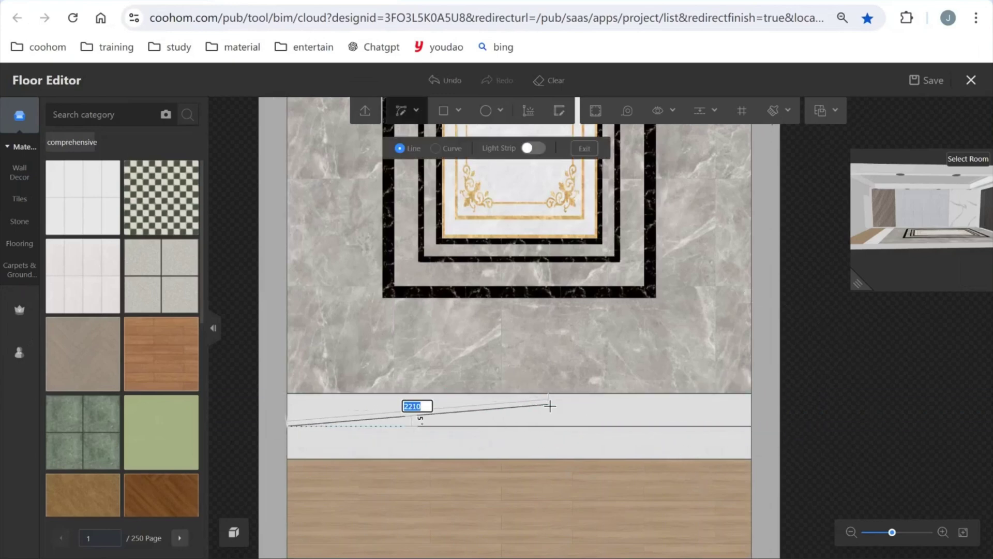
key(Escape)
Set the extrusion to 120 for the strip beside the marble floor and 240 for the strip beside the wood floor.
scroll(740, 427, down, 2)
scroll(643, 401, up, 3)
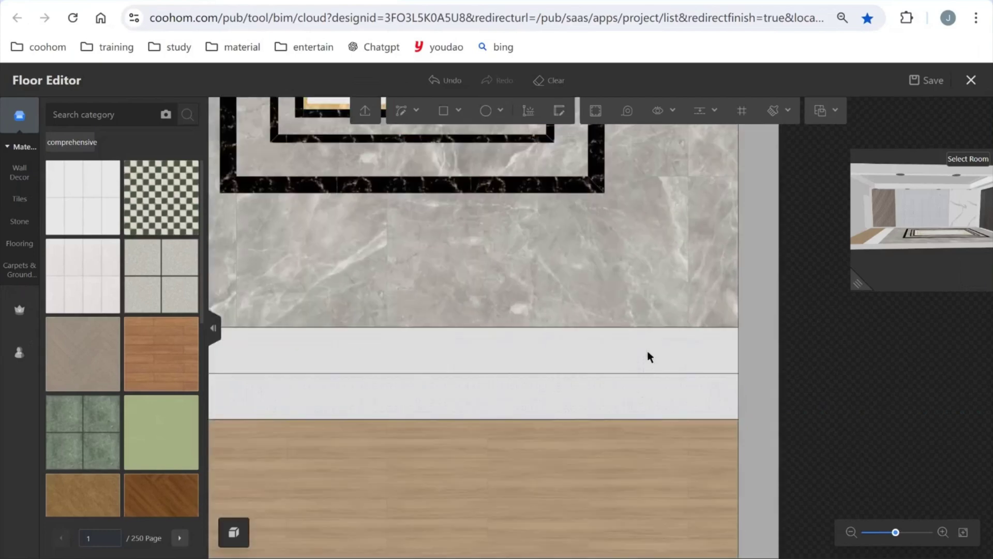
click(648, 357)
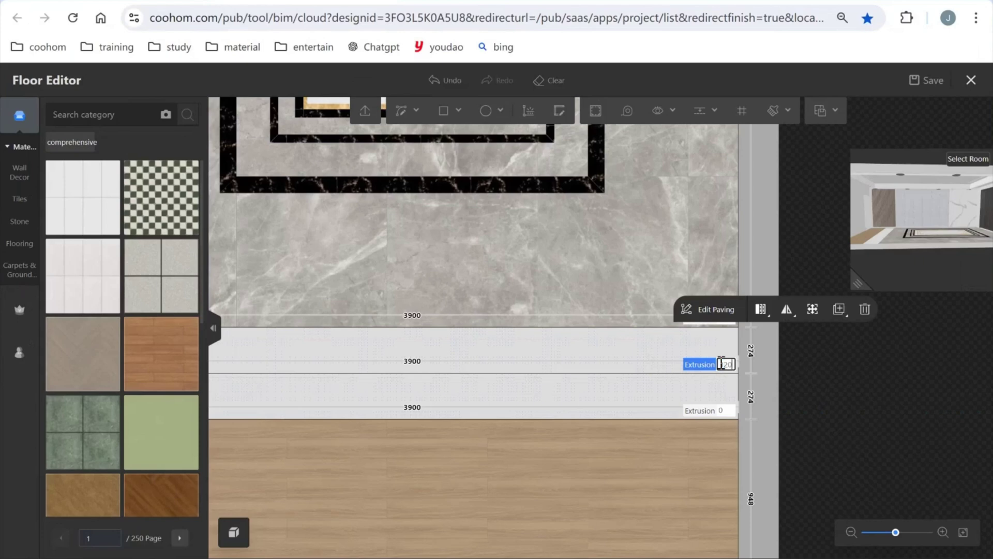
key(Return)
click(721, 410)
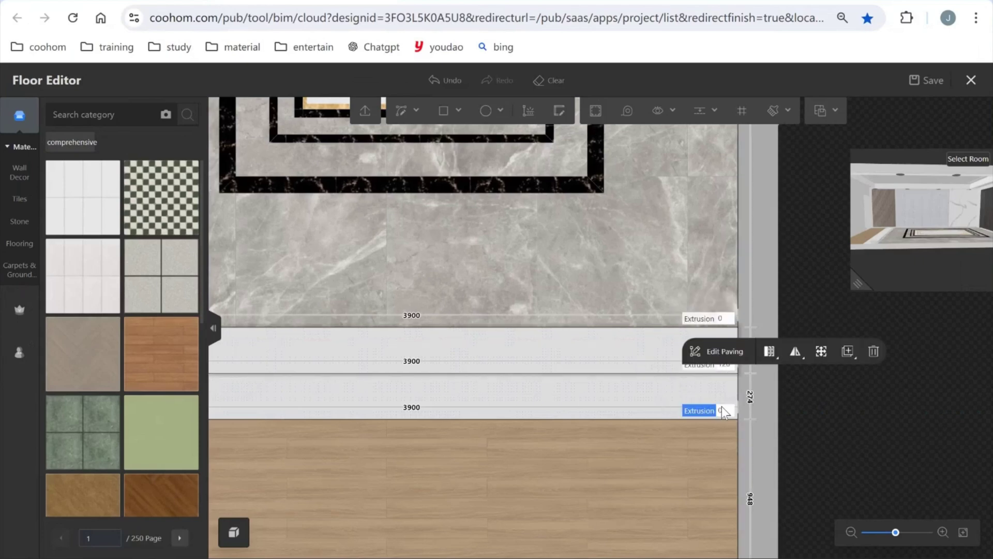
key(Return)
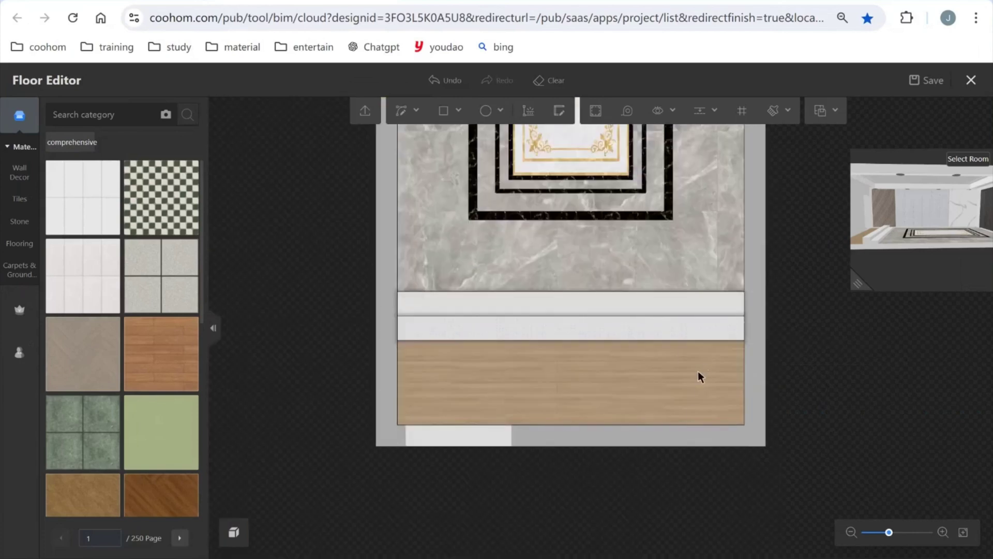
Set the remaining wood floor area's extrusion to 240.
click(727, 419)
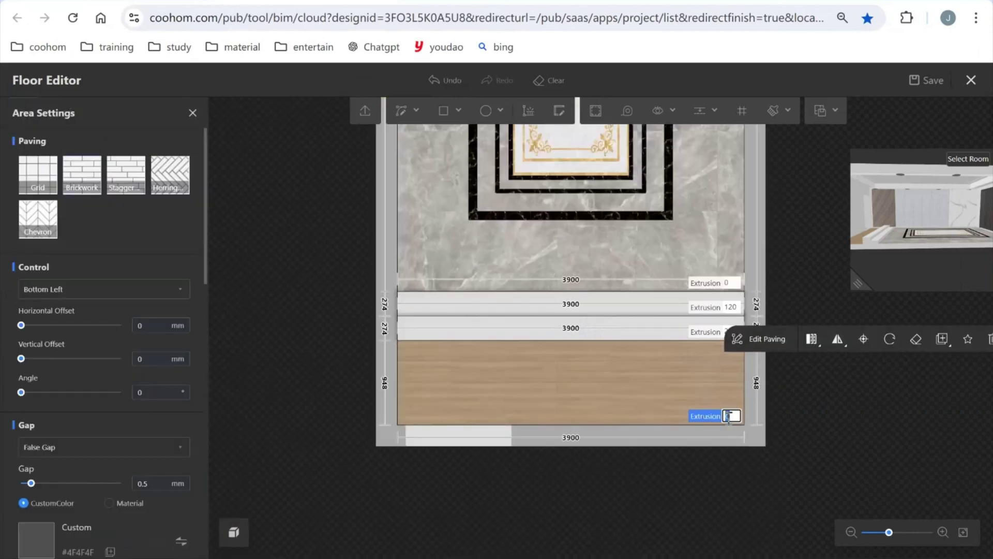
click(729, 416)
key(Return)
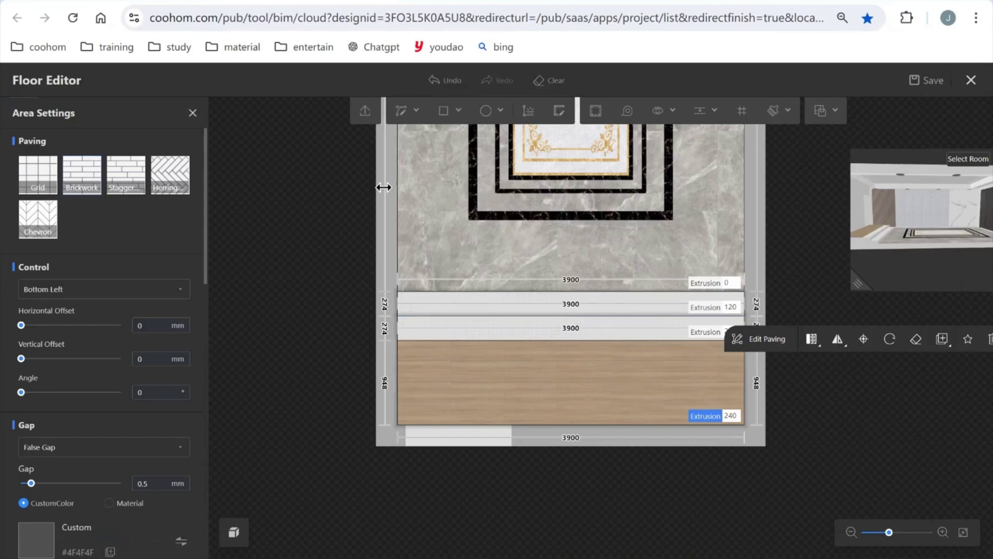
Apply the light grey material from the Stone library to both extruded step strips.
scroll(532, 370, up, 2)
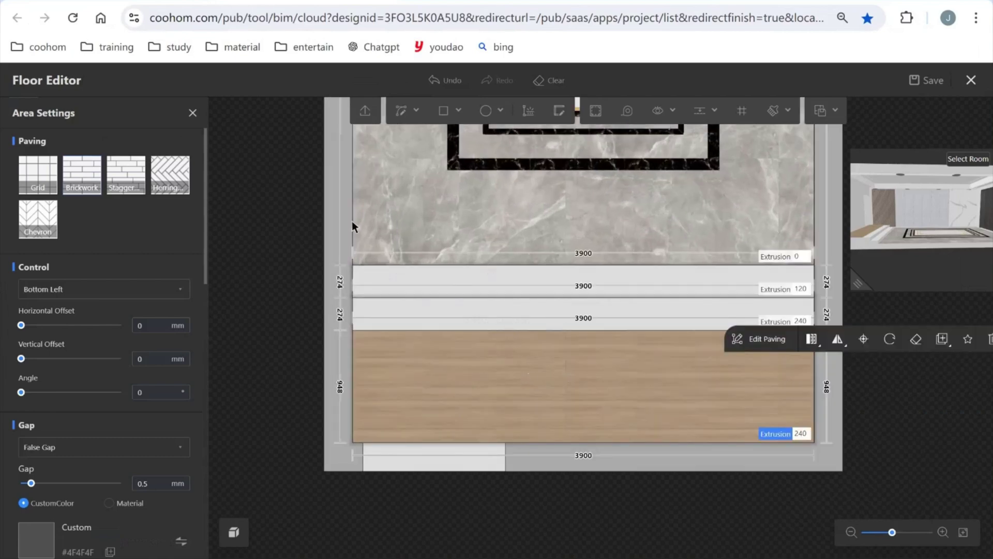
click(193, 113)
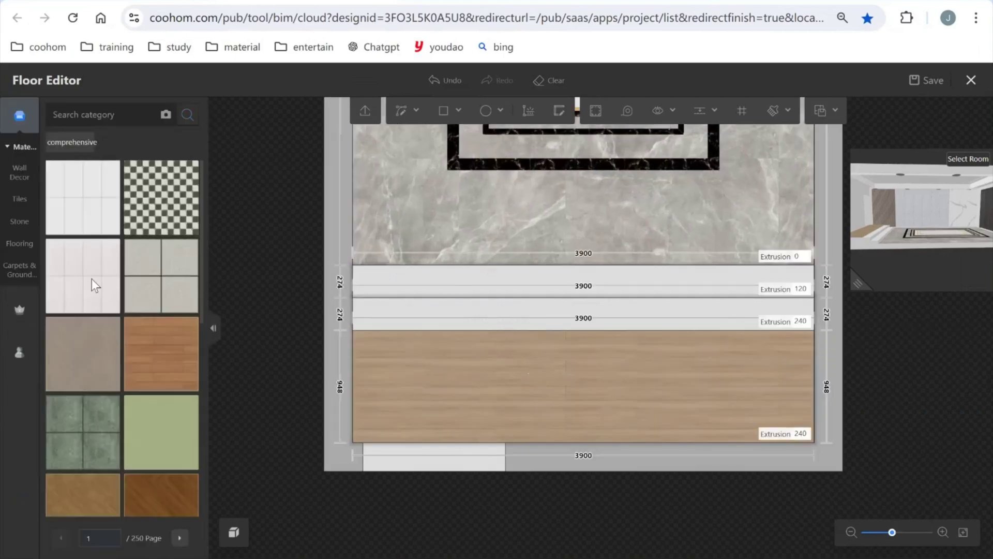
click(21, 227)
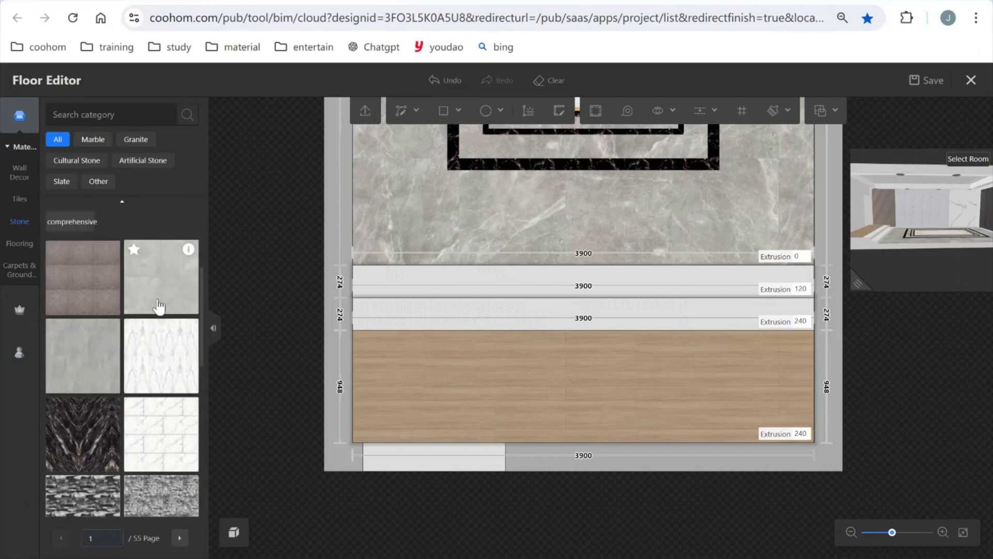
drag(165, 299, 517, 313)
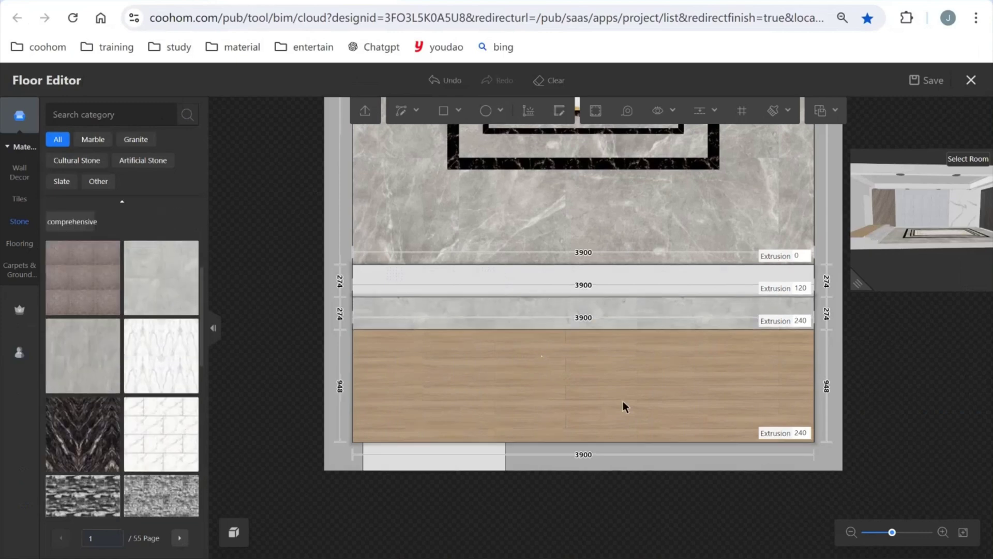
click(588, 269)
Enlarge the 3D room preview, examine the extruded steps from a closer view, and shrink the preview again.
scroll(578, 290, up, 3)
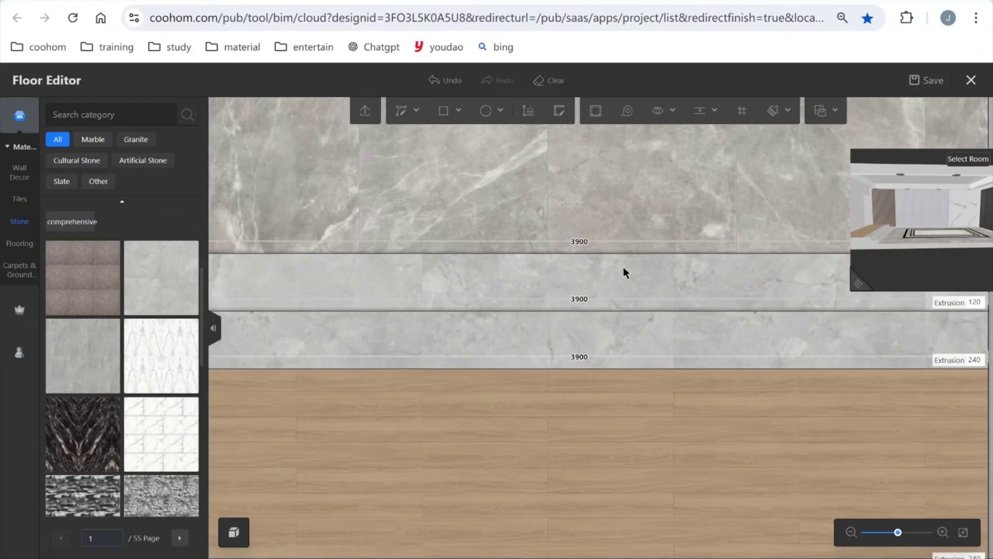
drag(864, 289, 443, 478)
scroll(614, 398, up, 2)
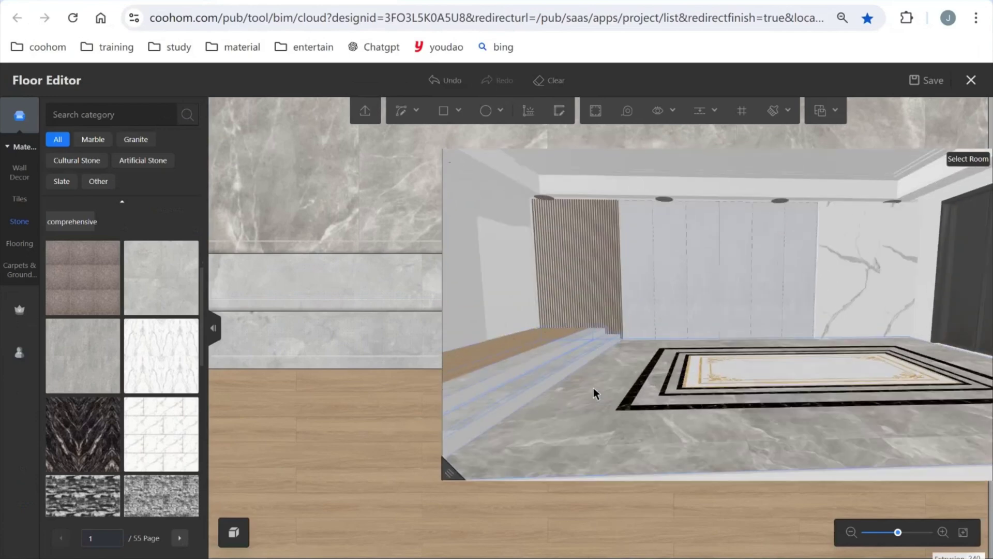
scroll(583, 387, up, 4)
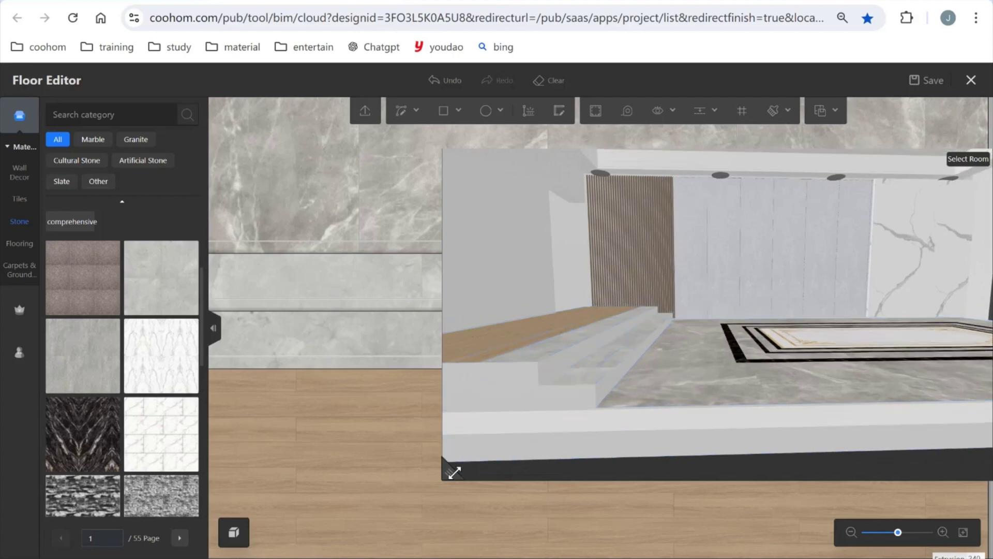
drag(455, 471, 771, 260)
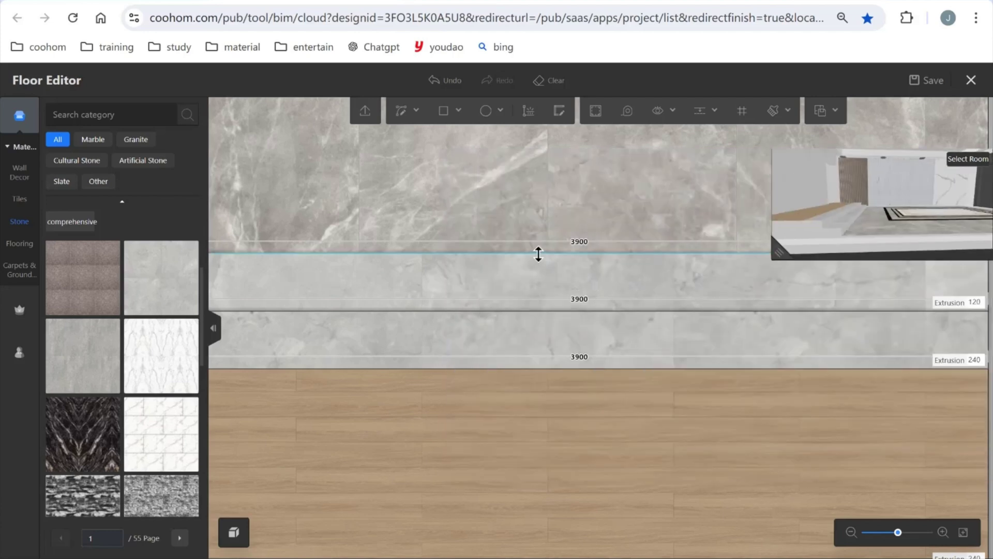
click(536, 253)
scroll(135, 440, down, 1)
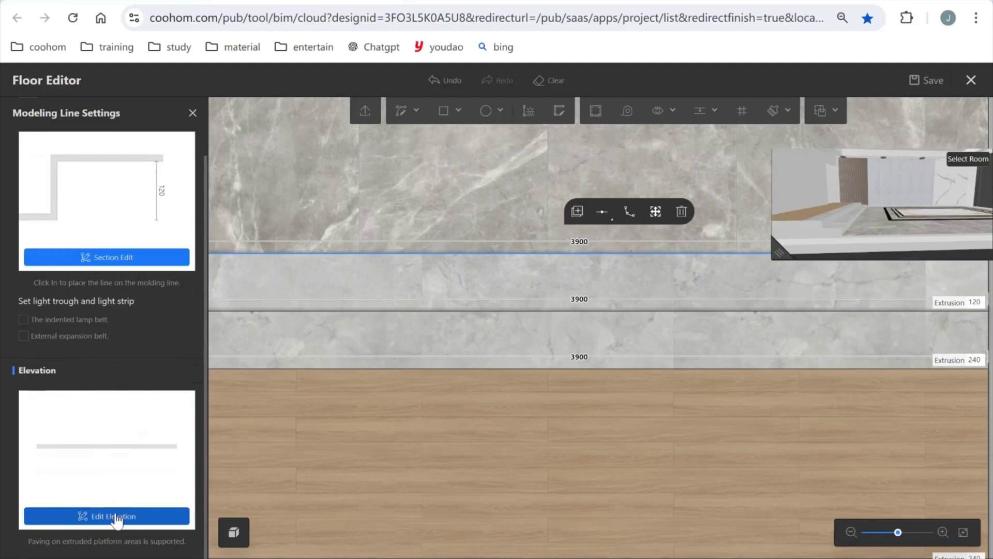
click(118, 516)
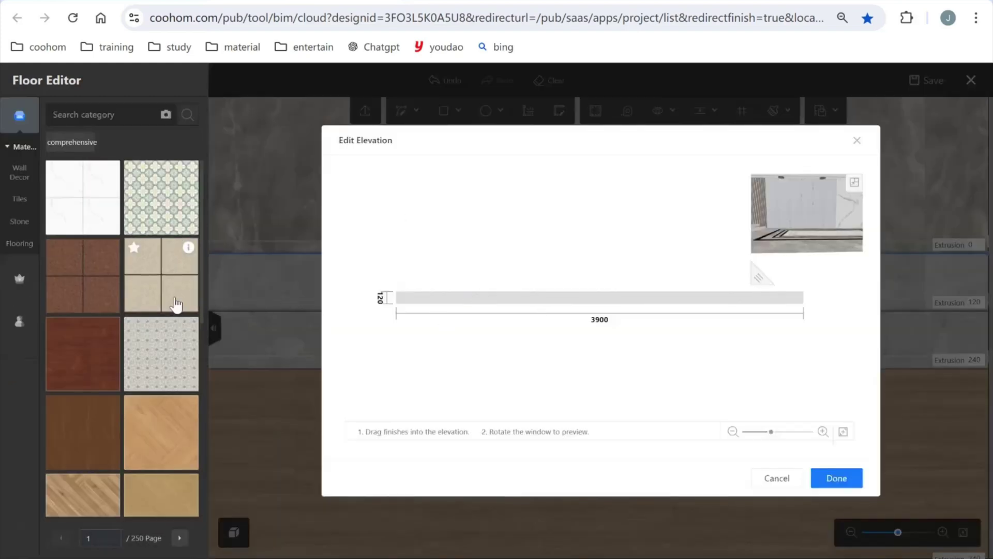
scroll(112, 311, down, 5)
scroll(127, 342, up, 5)
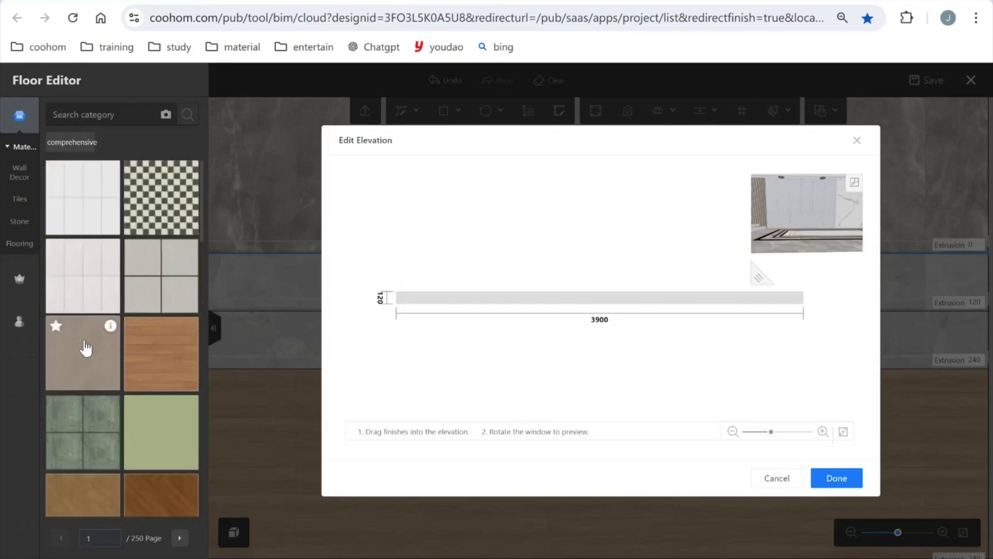
scroll(120, 362, down, 5)
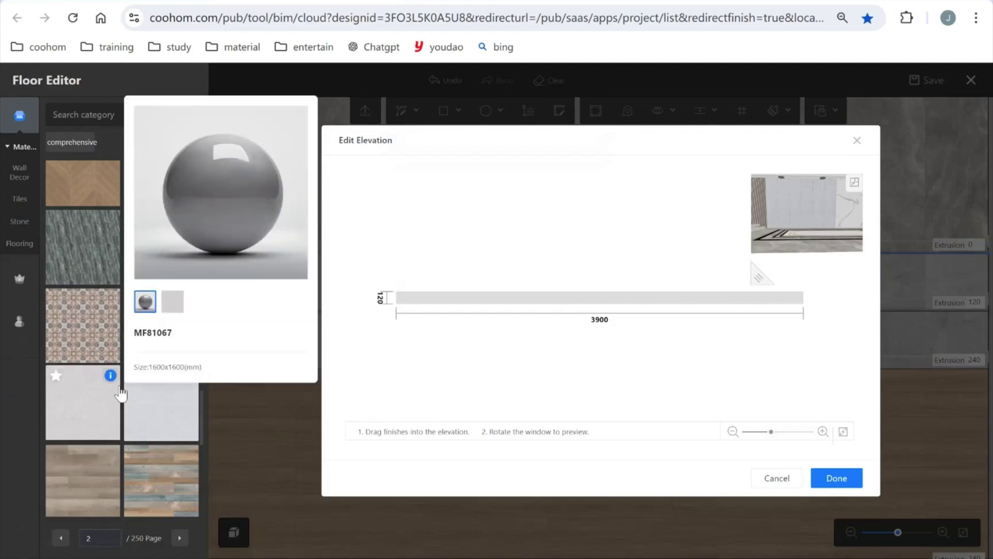
click(857, 141)
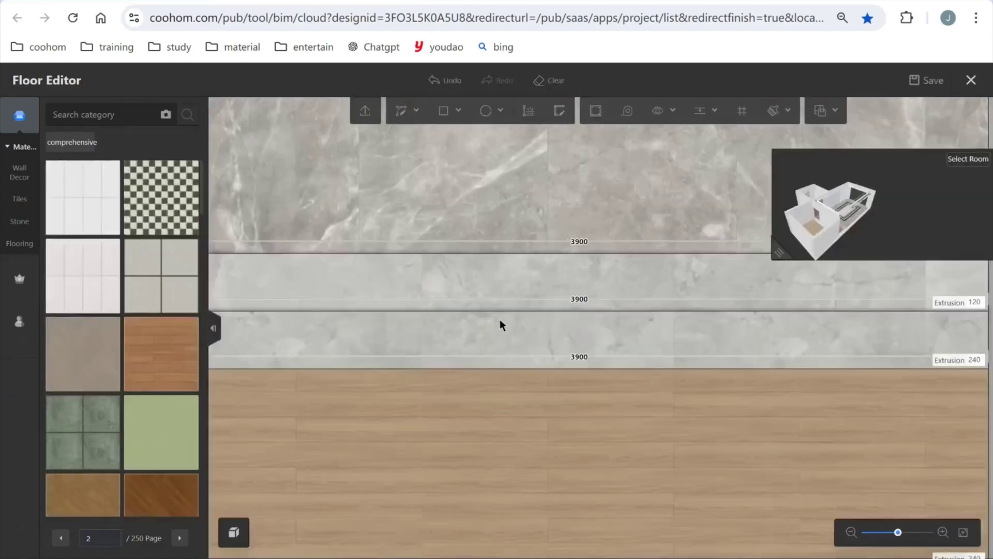
Add the light grey stone material of the step strip beside the wood floor to the favorites.
click(476, 335)
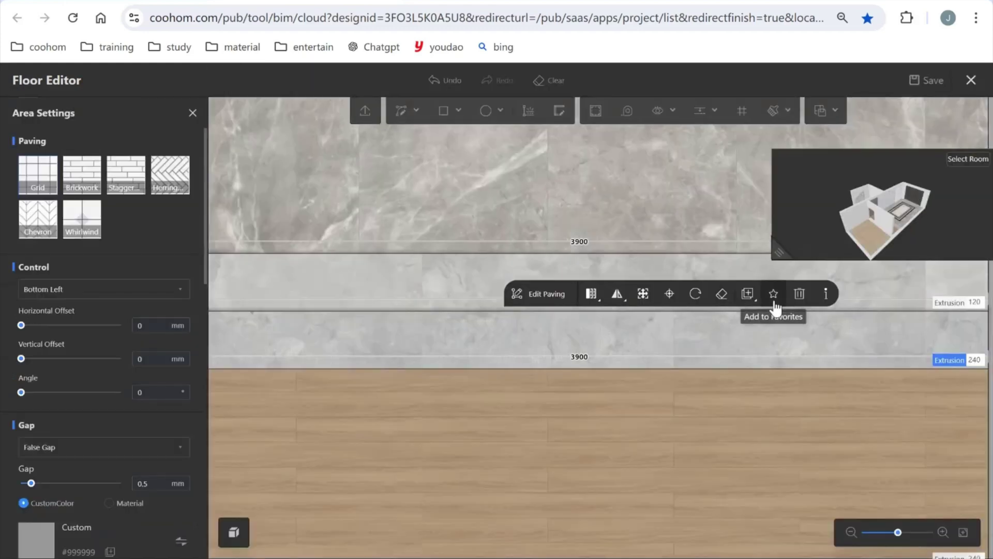
click(773, 295)
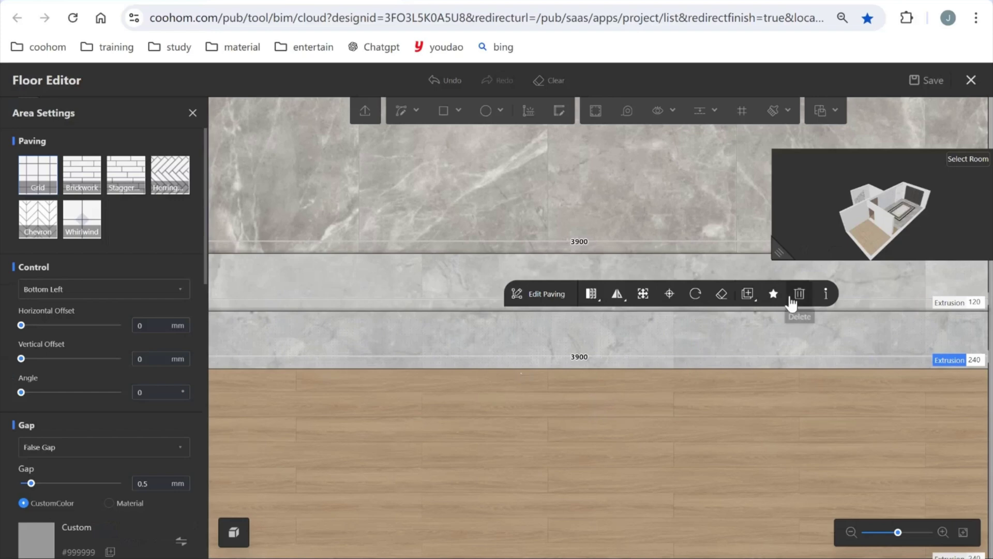
Apply the favorited light grey stone to the elevation of the edge line between the two step strips.
click(483, 311)
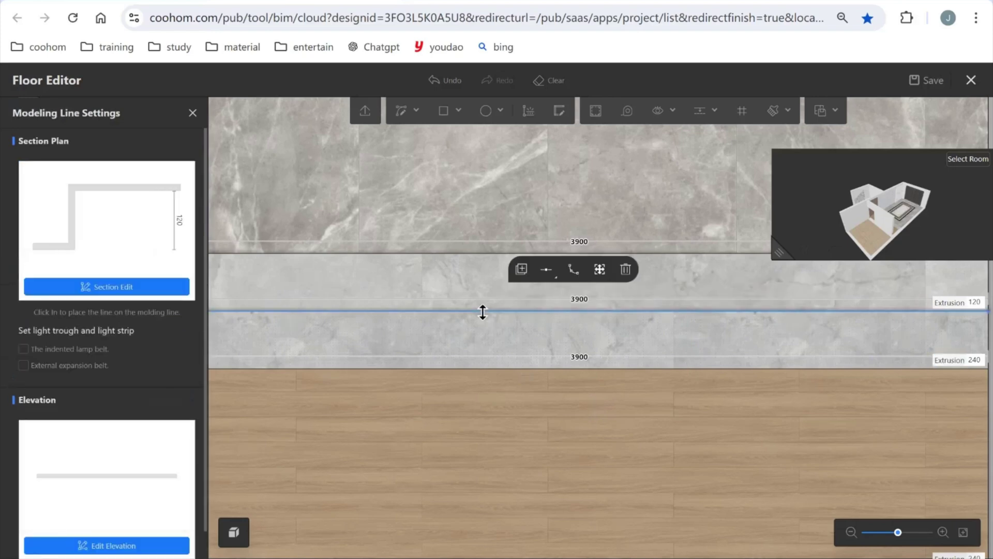
click(119, 546)
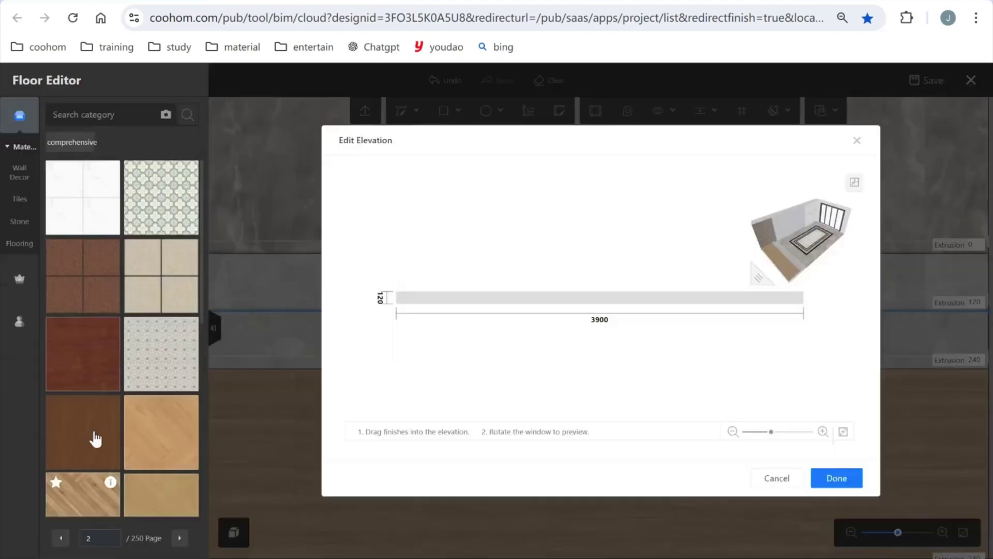
click(20, 323)
drag(74, 234, 514, 303)
click(852, 480)
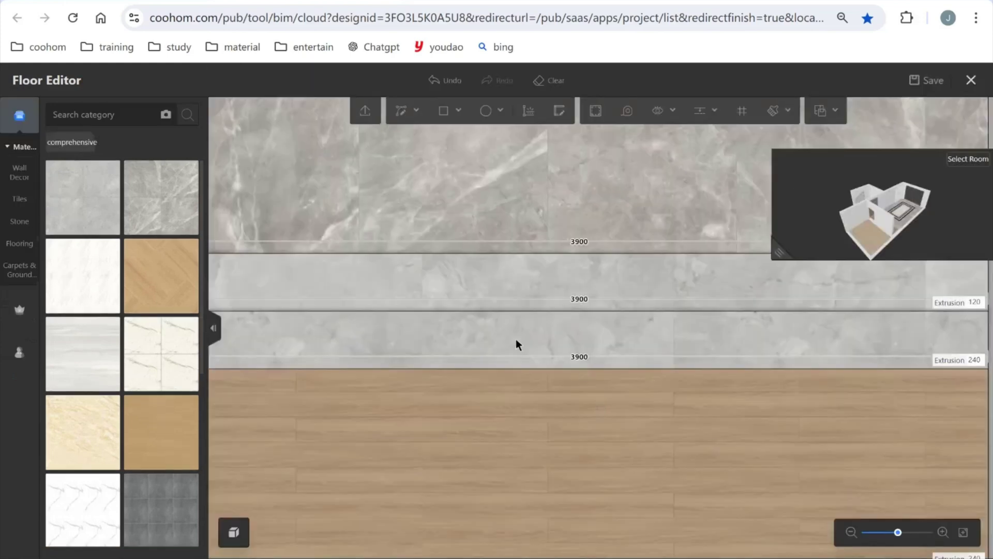
Add an indented lamp belt to the edge line between the two steps and set its section width to 100.
click(488, 311)
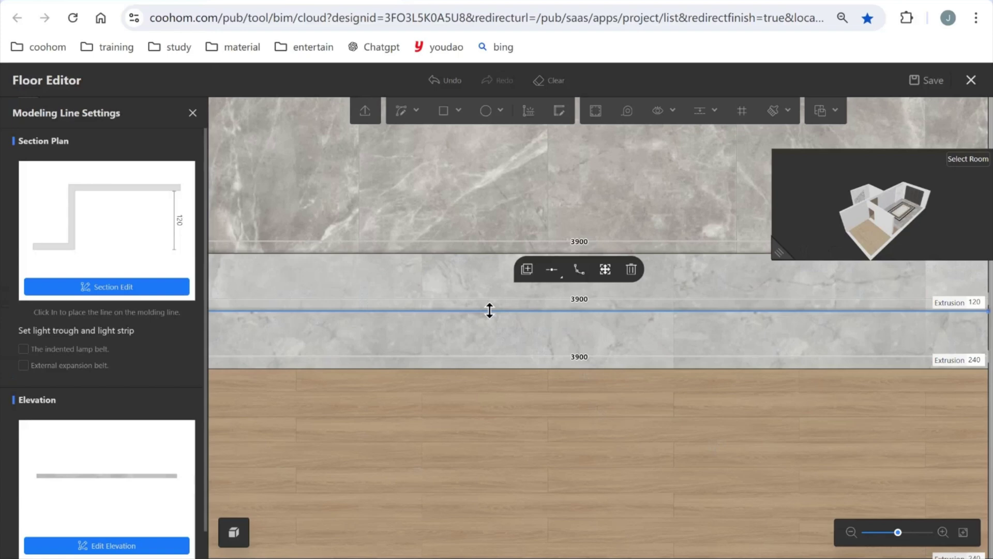
click(23, 349)
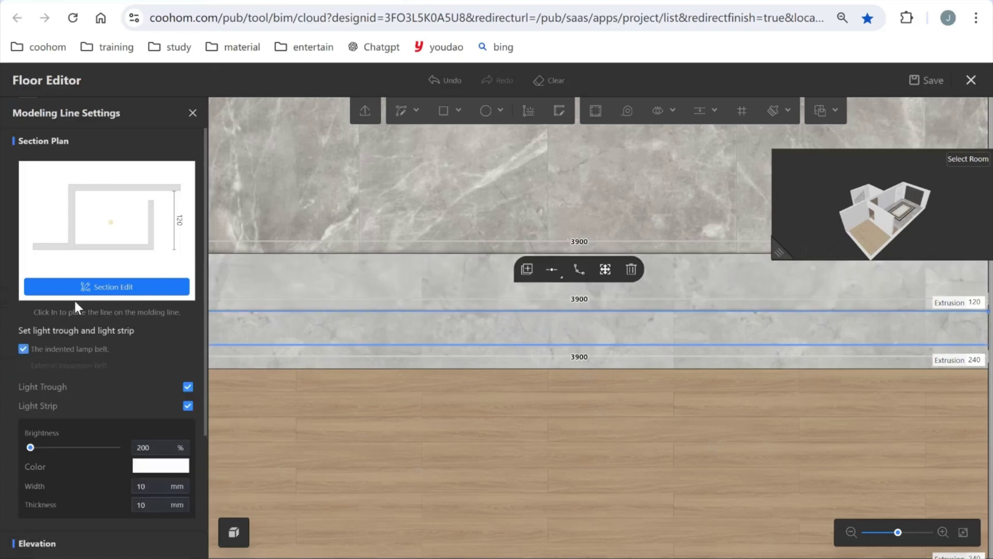
click(150, 289)
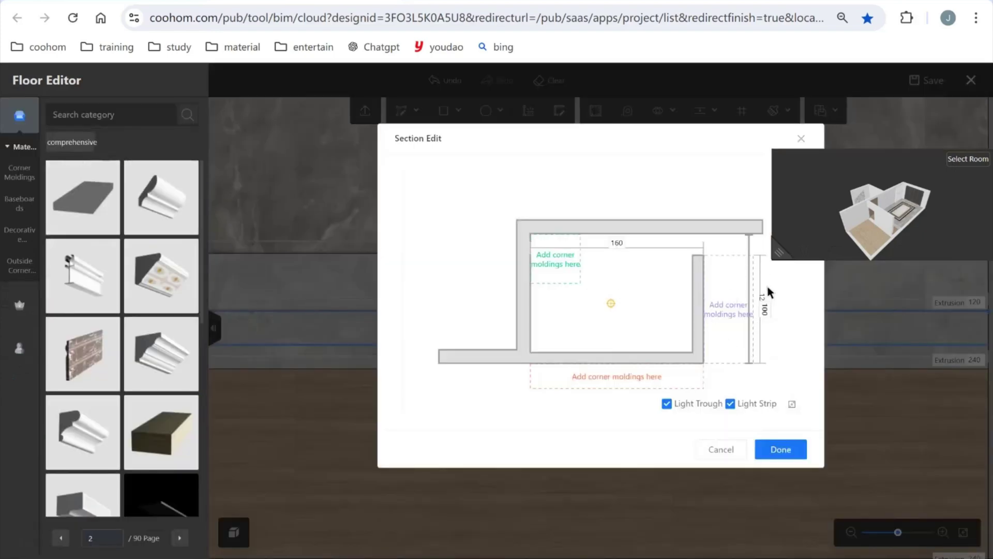
click(624, 242)
text(10)
key(Return)
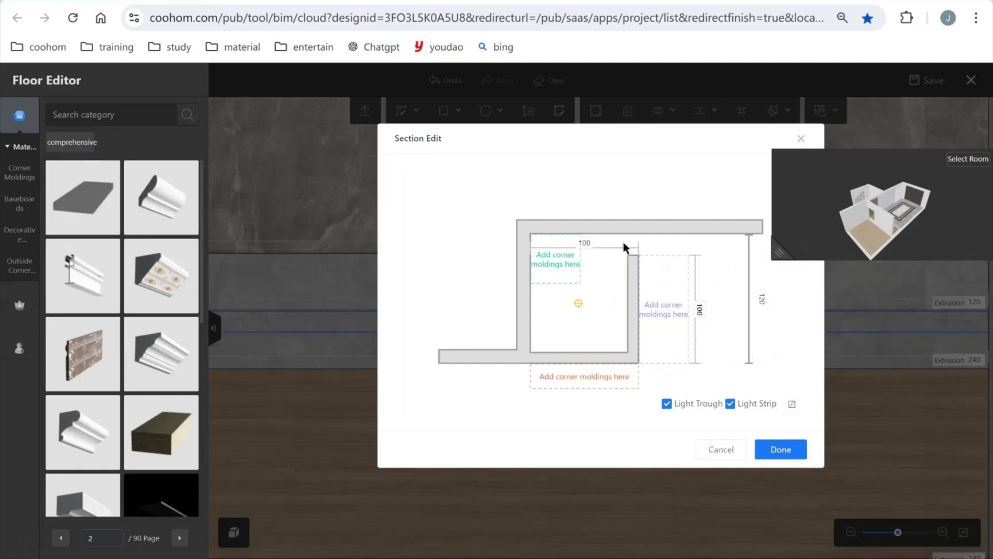
click(794, 450)
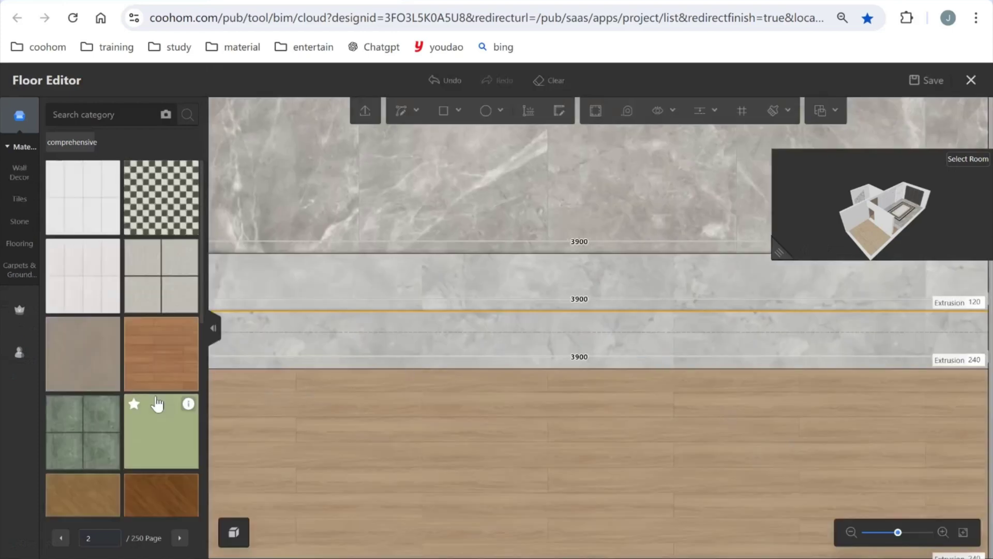
Duplicate the modeling line with its lamp belt onto the edge between the marble floor and the lower step.
click(460, 311)
click(460, 310)
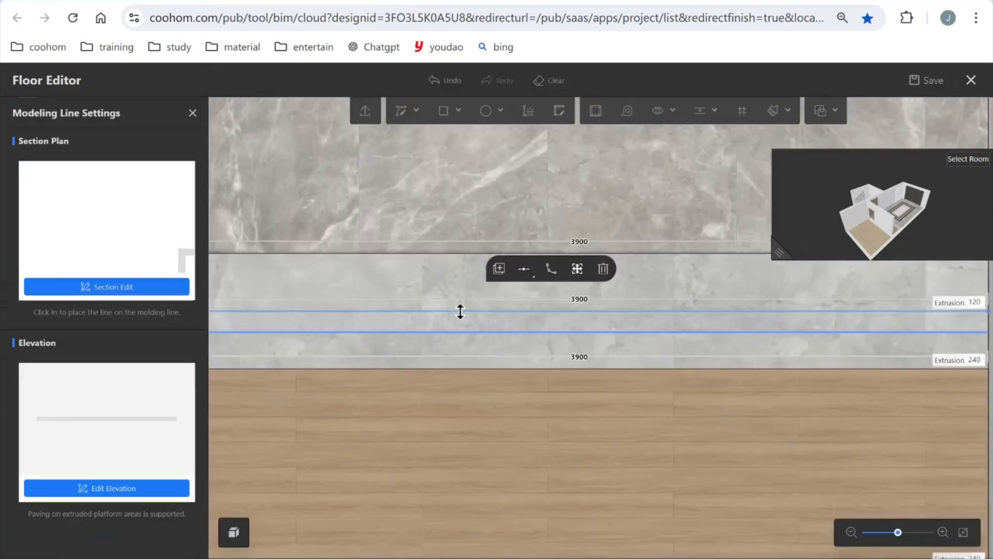
click(499, 269)
click(479, 254)
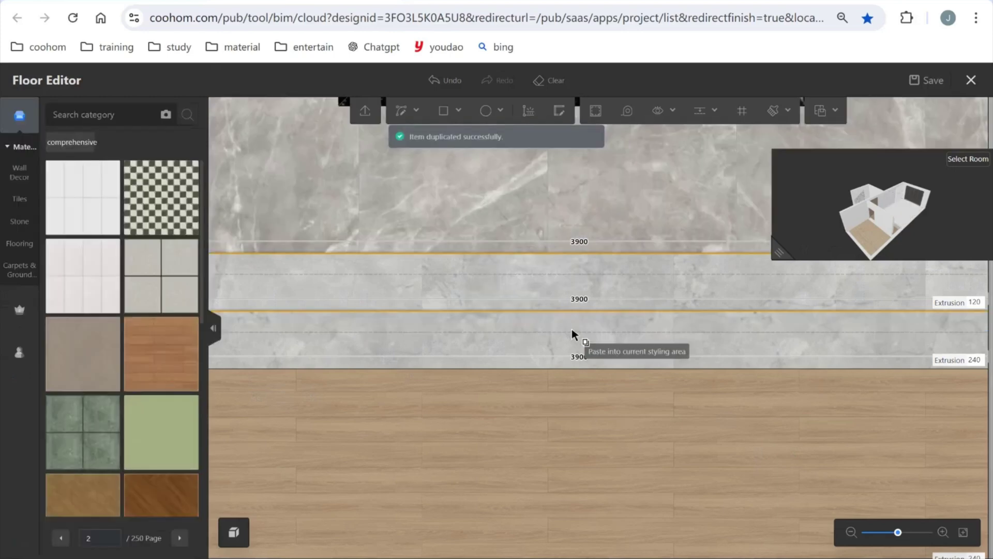
Enlarge the 3D room preview, examine the finished stairs from several angles, and shrink the preview again.
drag(785, 250, 396, 510)
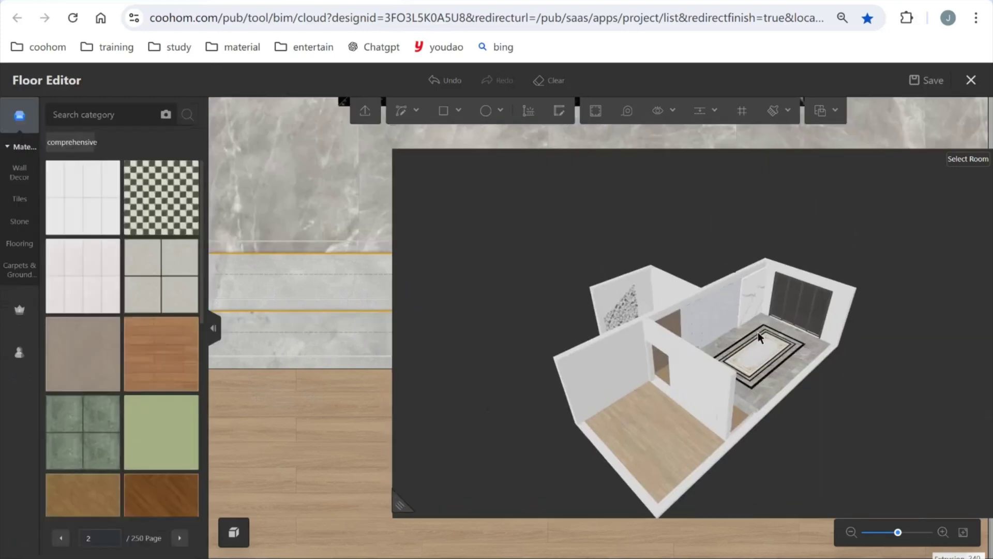
drag(621, 414, 691, 332)
scroll(705, 405, up, 3)
scroll(698, 398, up, 3)
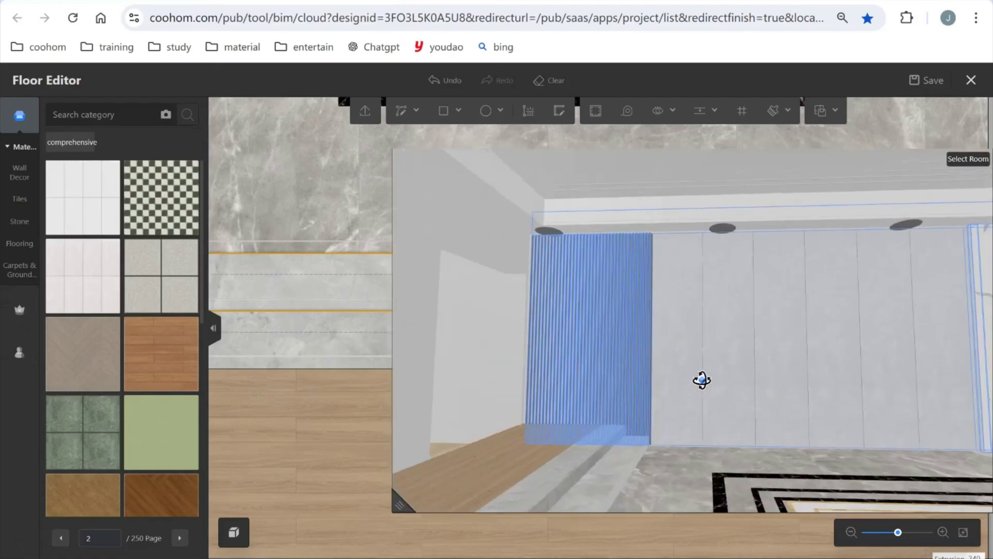
scroll(729, 388, down, 3)
drag(745, 371, 792, 401)
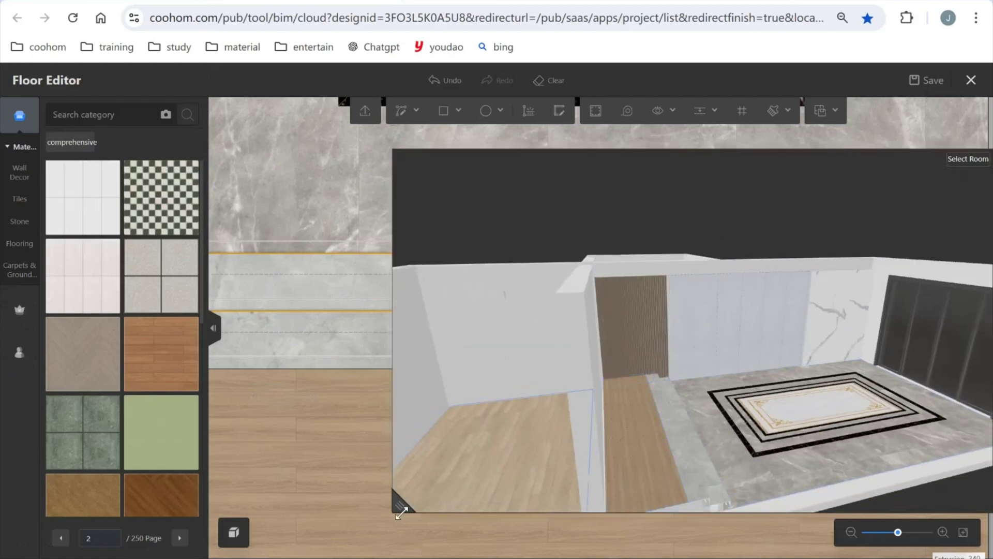
drag(400, 511, 858, 280)
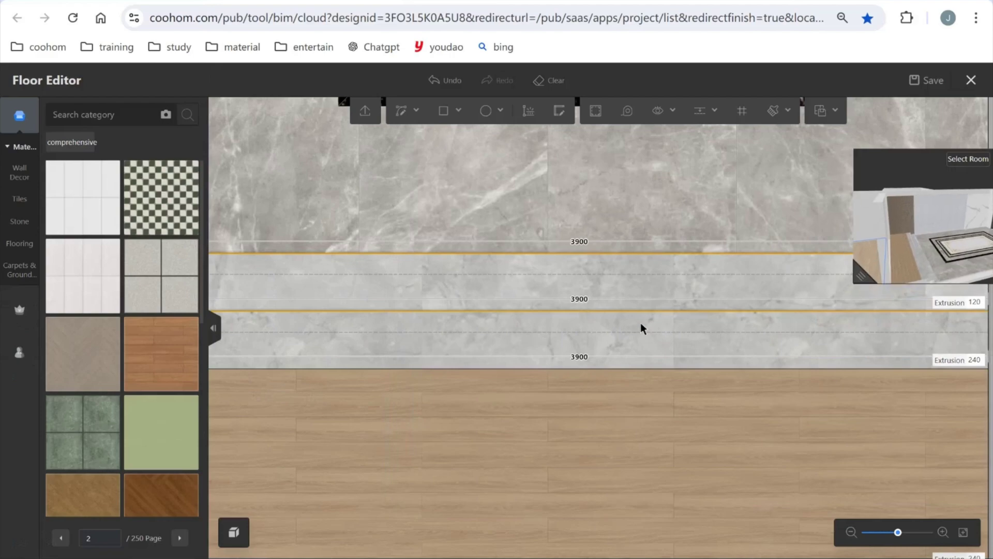
Switch to the slideshow and advance from the stairs floor case to the "Save design as template" slide.
scroll(481, 344, down, 2)
scroll(481, 347, down, 2)
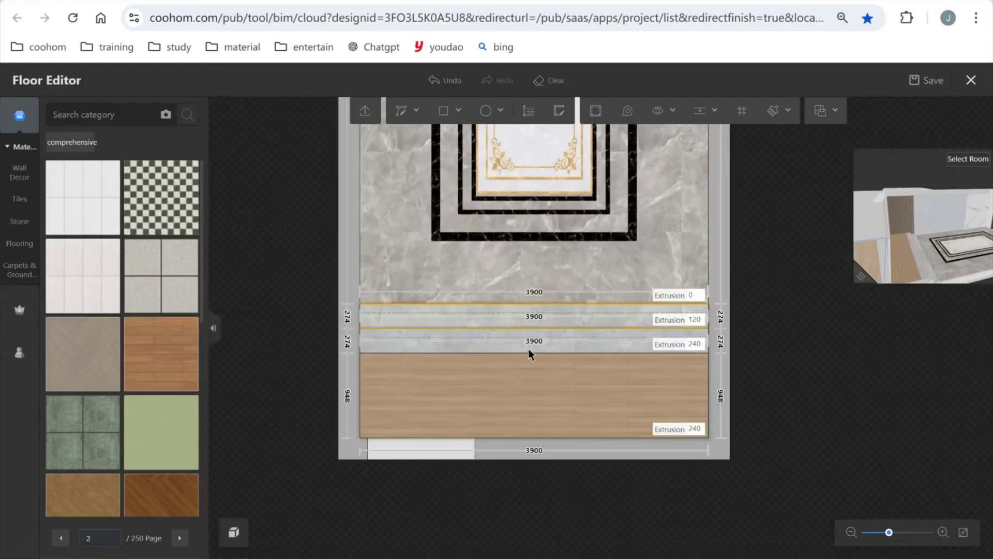
key(super+Tab)
click(600, 140)
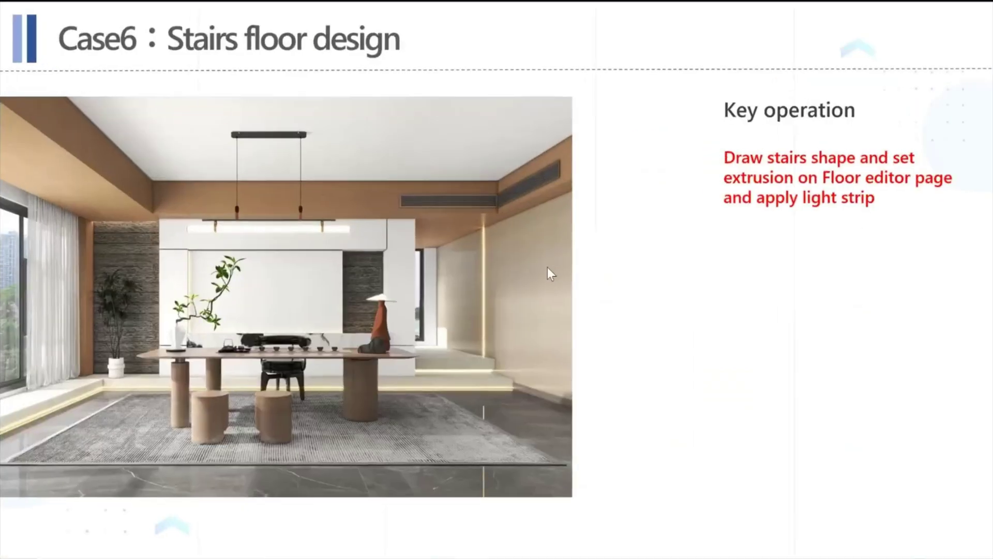
click(665, 288)
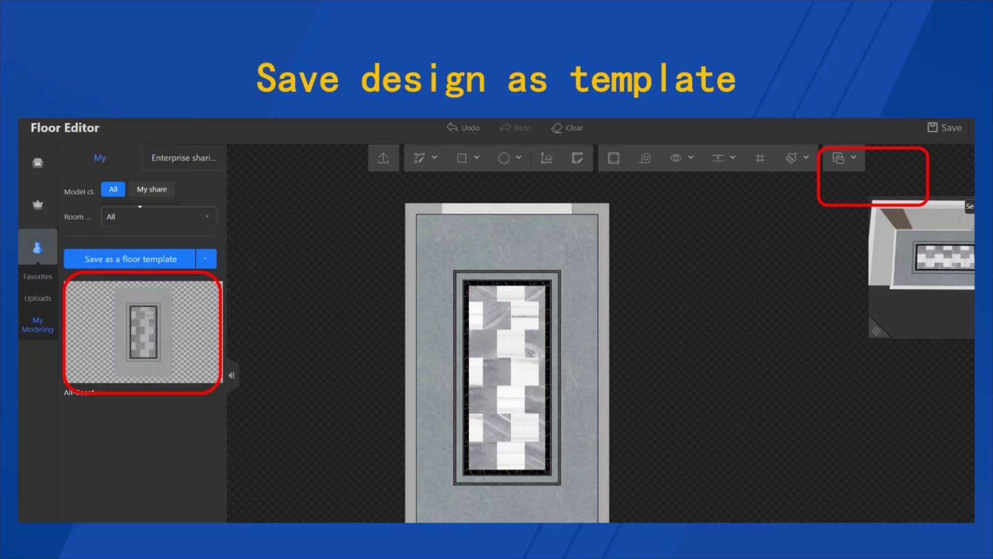
Return to the Coohom floor editor and save the entire floor as a template named 666.
key(super+Tab)
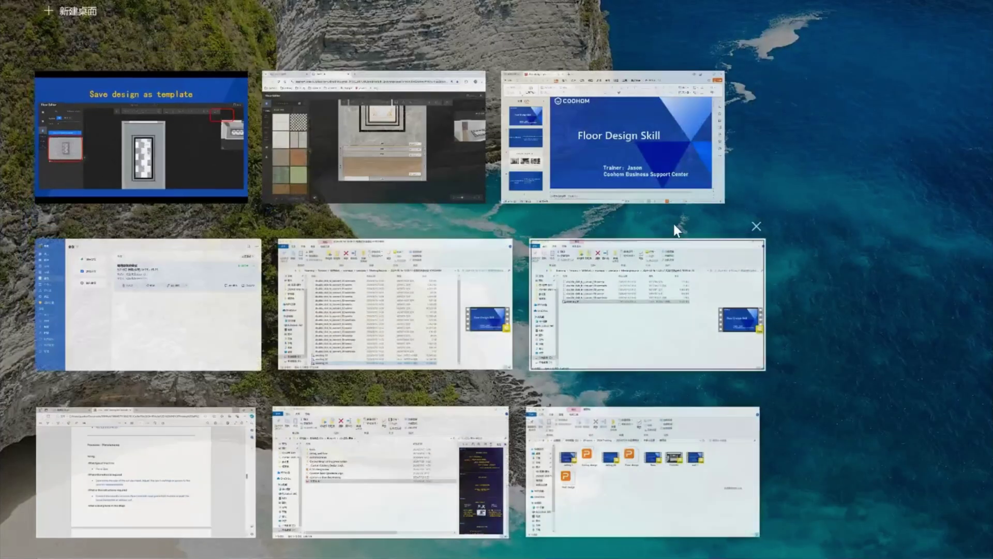
click(417, 157)
scroll(695, 317, down, 1)
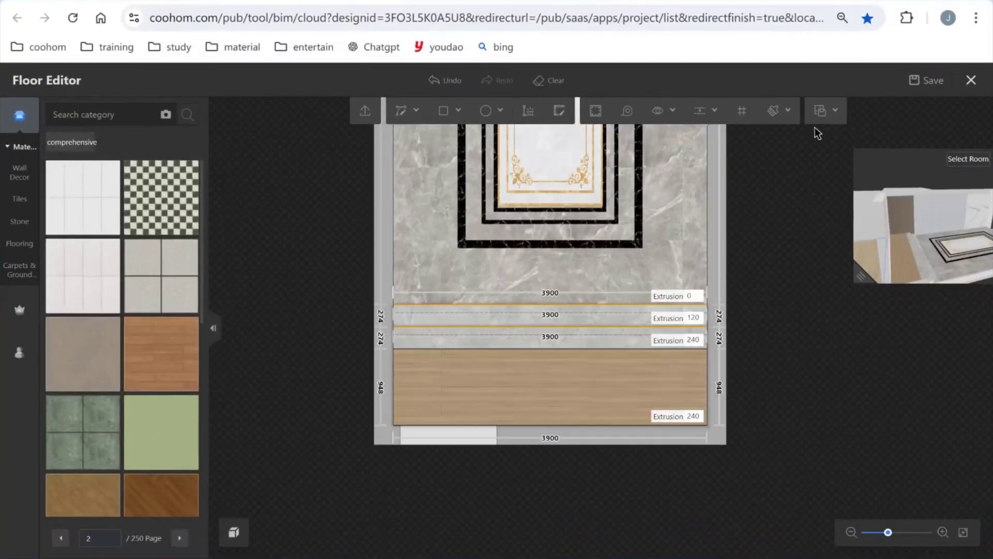
click(827, 115)
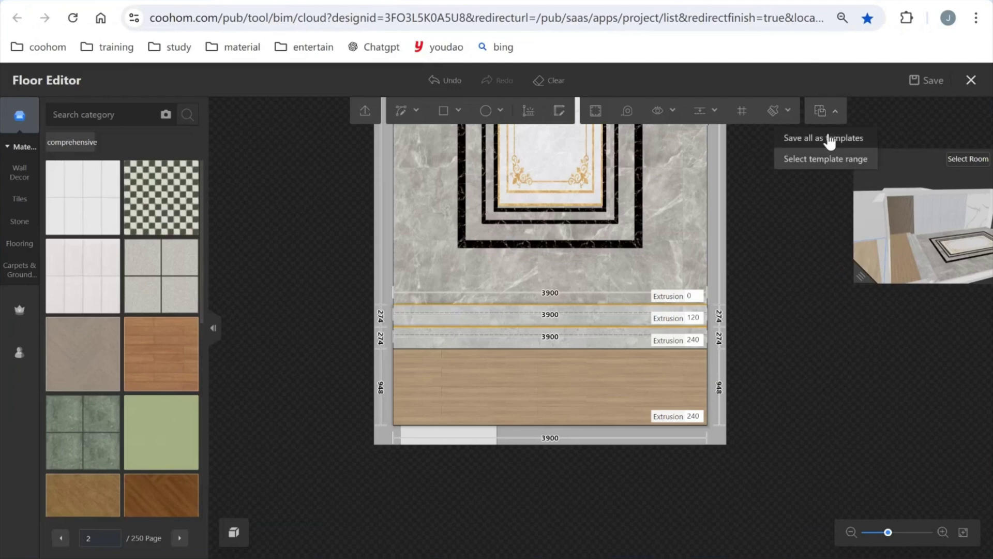
click(829, 139)
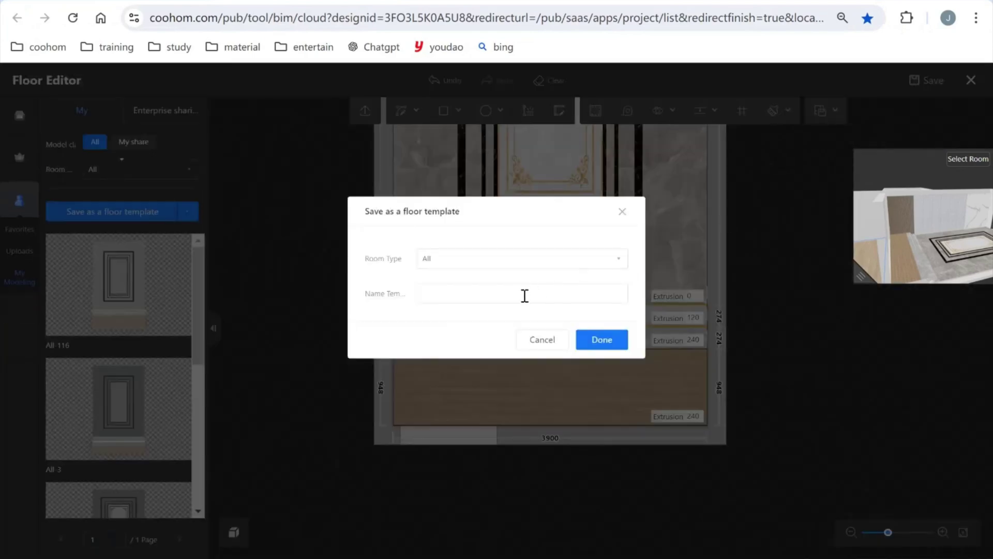
click(523, 294)
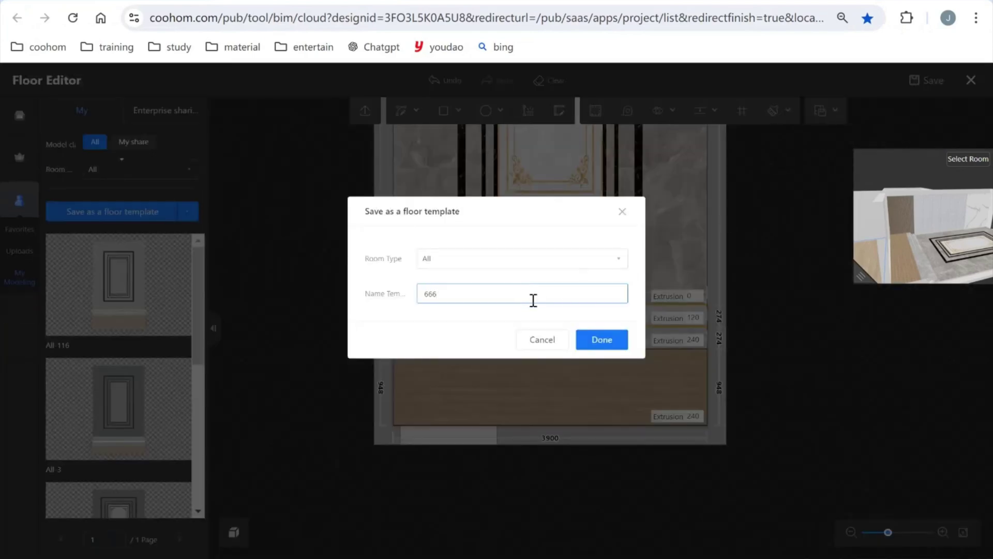
click(602, 339)
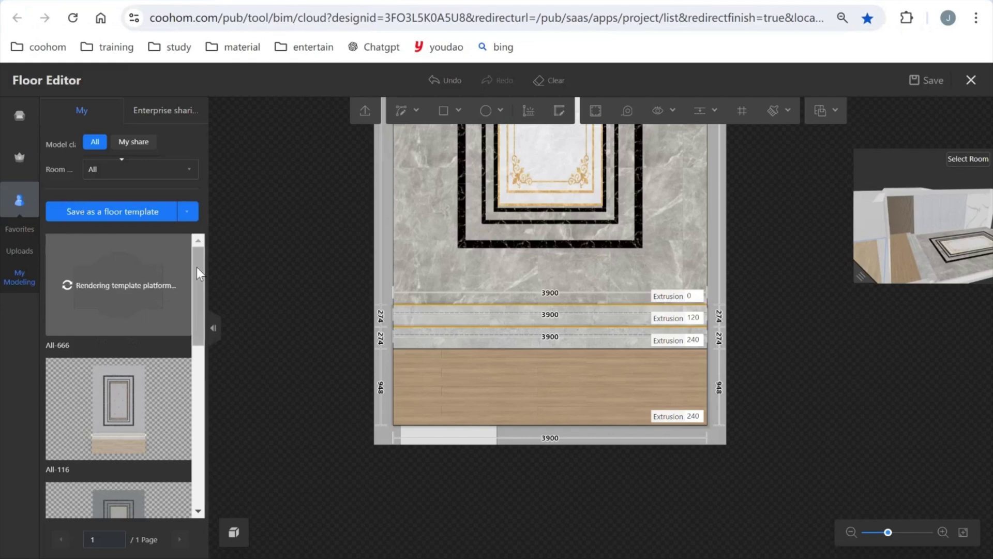
Try to transfer the wood floor's material to the doorway threshold stone with the Material Brush.
click(447, 374)
scroll(408, 460, up, 2)
scroll(409, 459, up, 2)
click(449, 384)
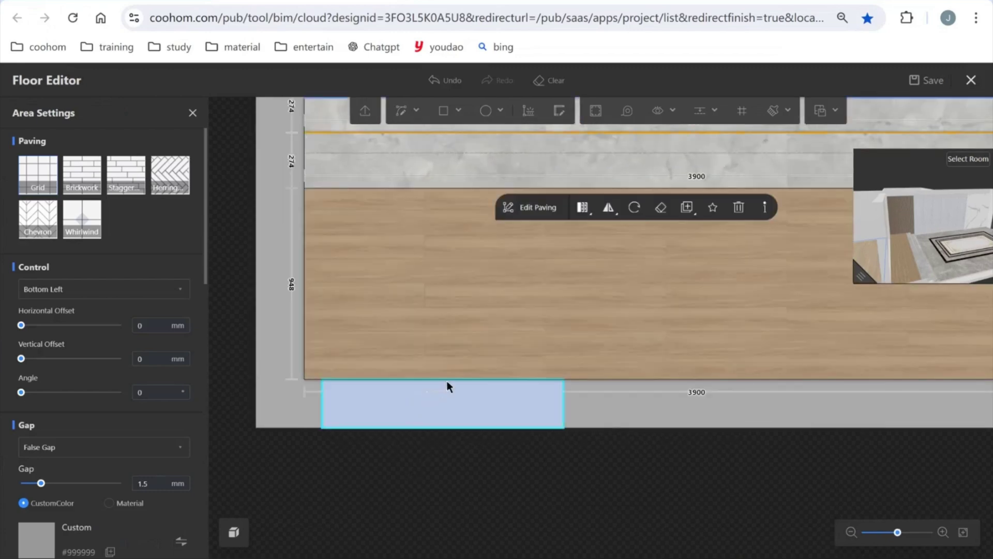
click(464, 352)
click(458, 326)
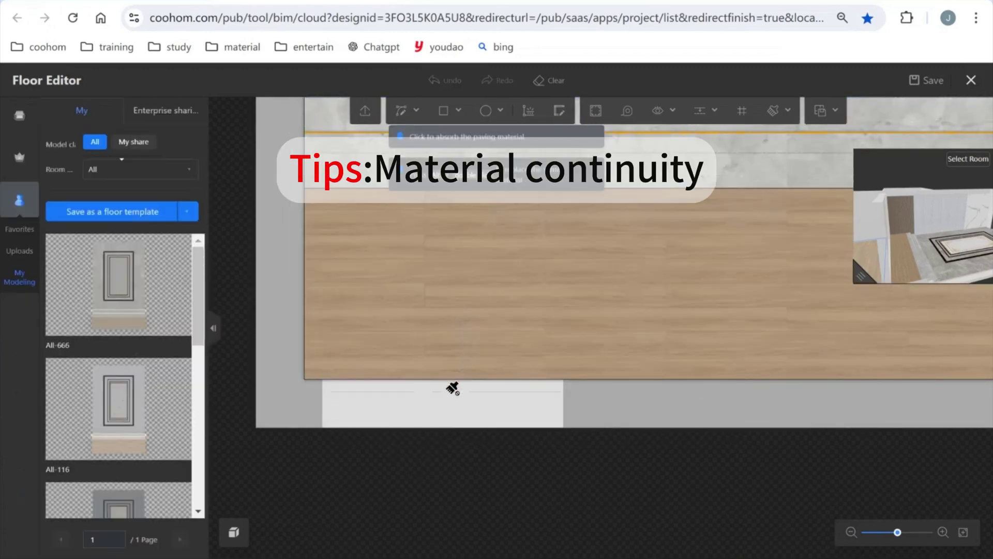
click(458, 321)
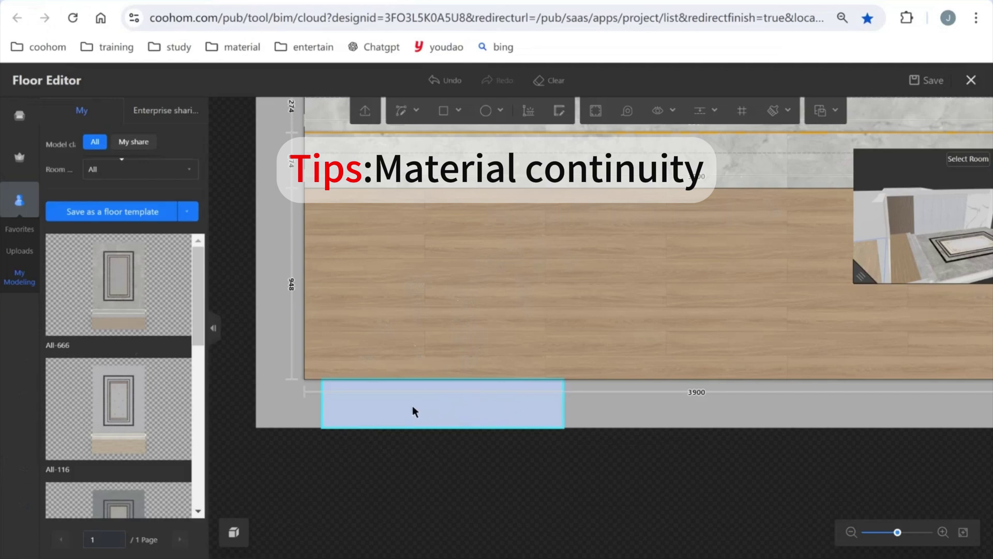
key(b)
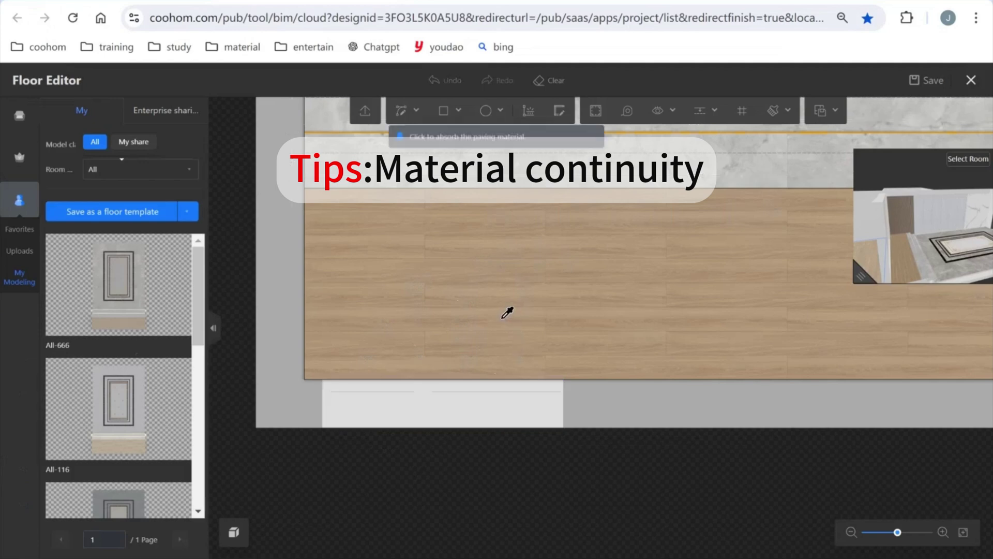
click(488, 391)
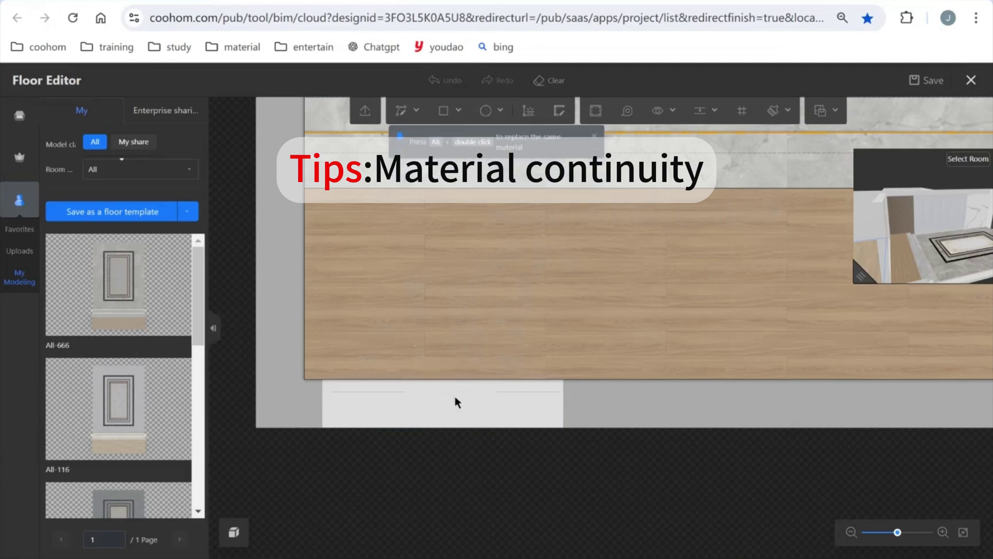
Connect the doorway threshold stone to the adjacent wood floor so the wood paving continues across it.
click(429, 405)
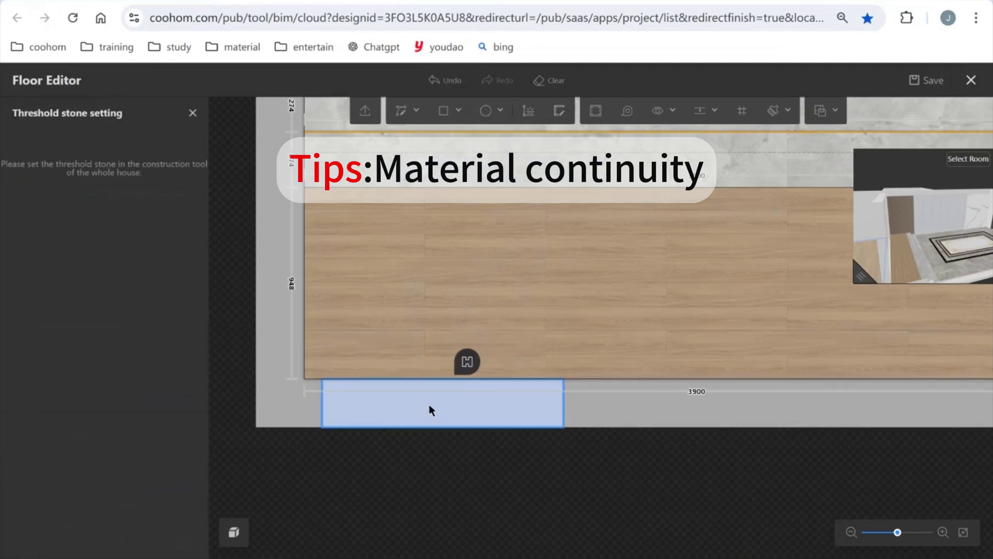
click(468, 362)
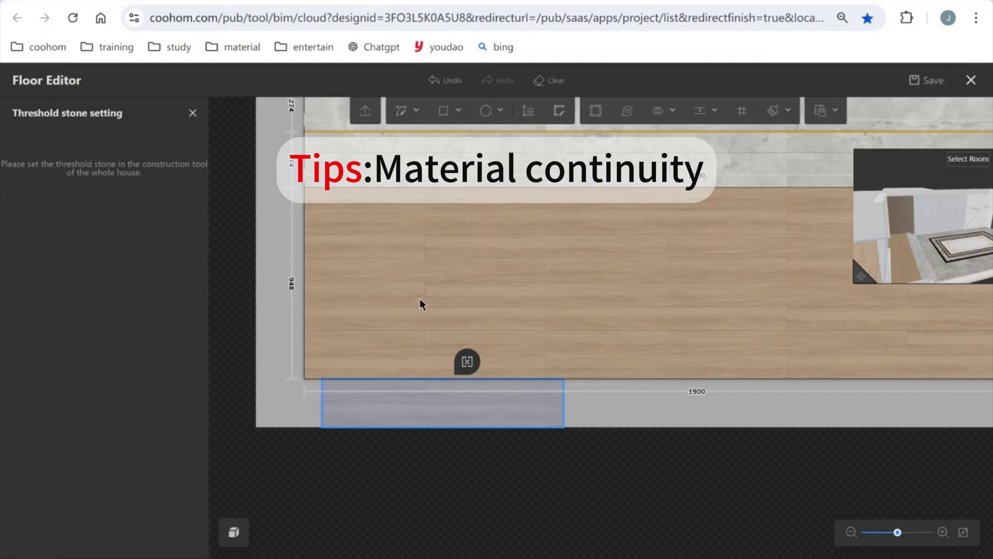
click(419, 440)
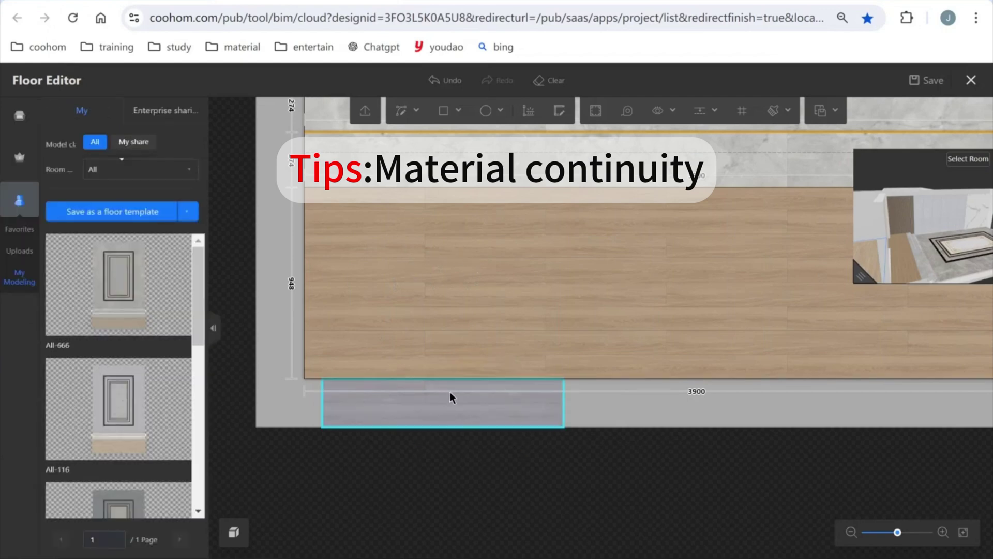
click(487, 370)
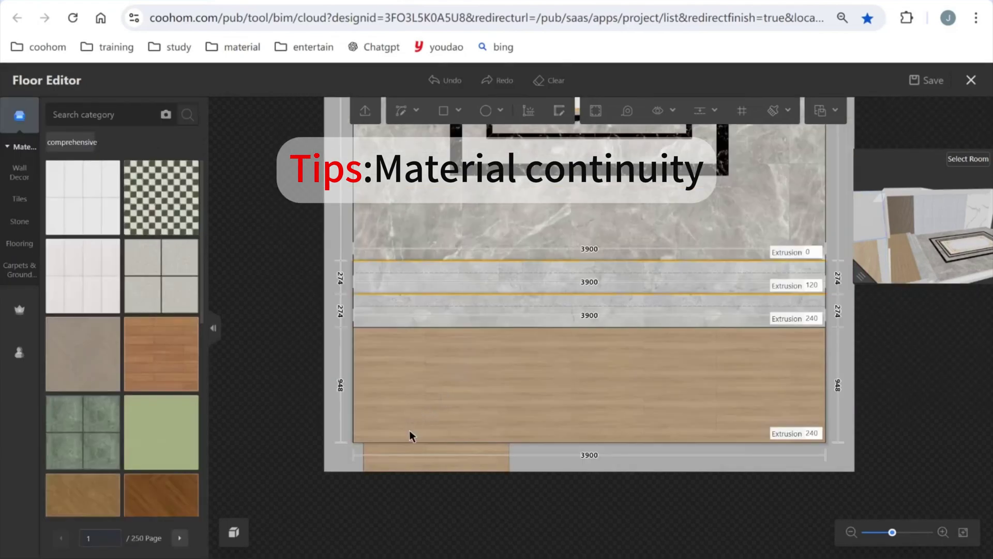
Open the wood floor's paving for editing and give it a 3 mm false gap in white (#FFFFFF).
scroll(448, 378, up, 3)
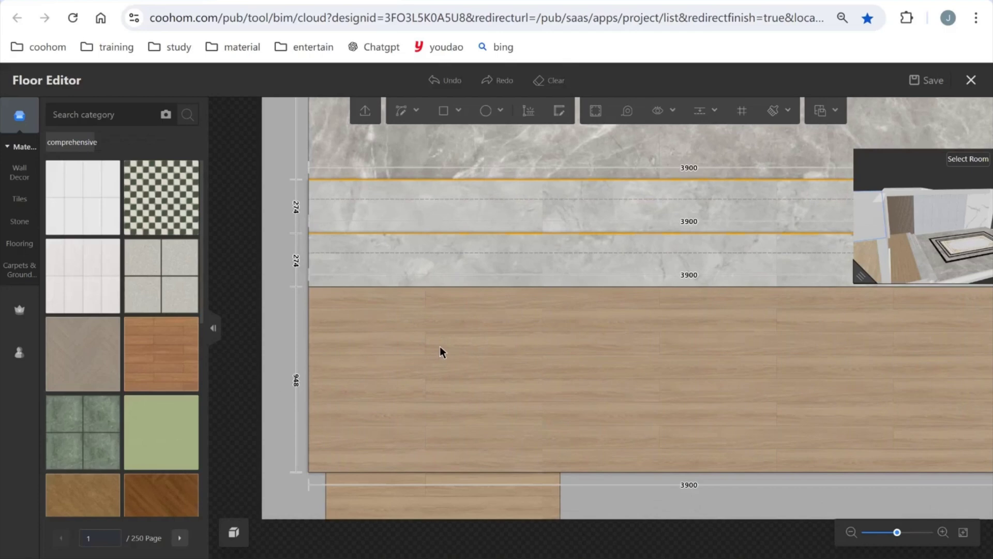
click(441, 348)
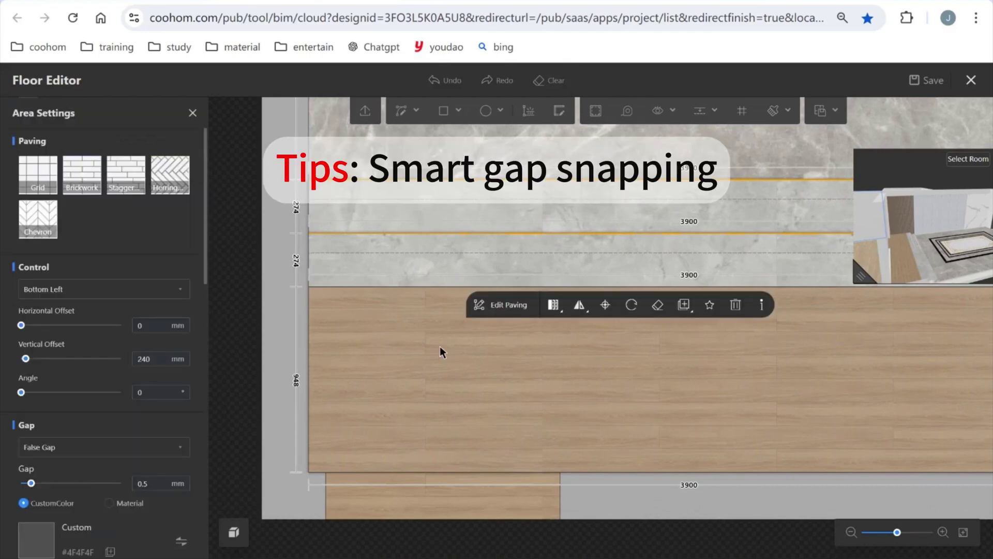
click(506, 307)
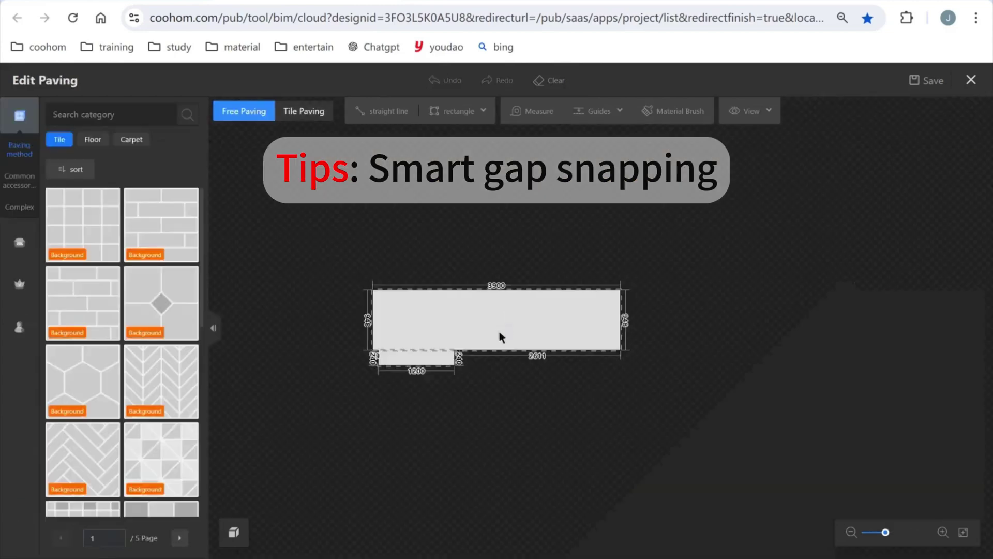
click(390, 326)
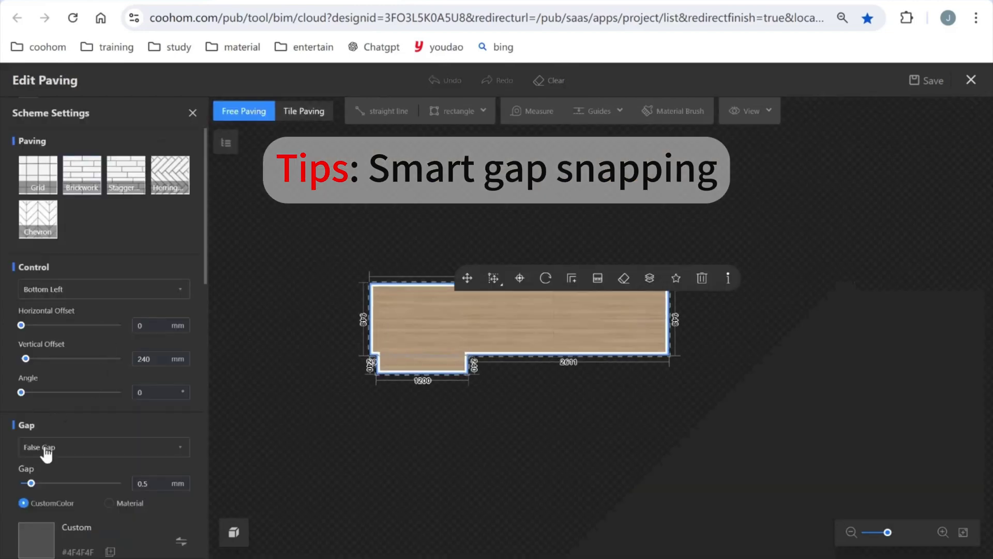
drag(31, 483, 51, 483)
click(179, 541)
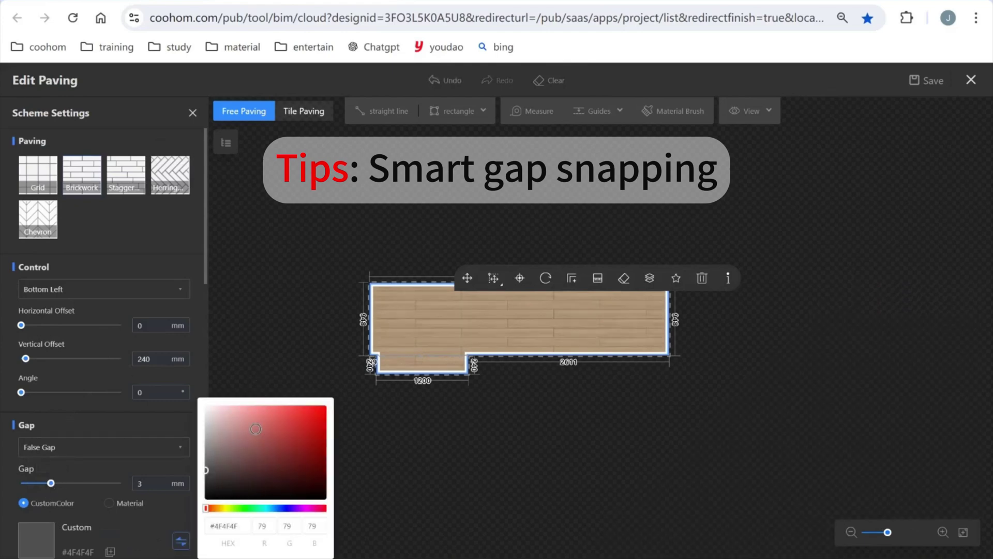
click(314, 274)
click(348, 268)
Shift the wood floor's plank joints about 337 mm to the left with manual gap snapping, starting from a joint on the upper edge.
scroll(442, 326, up, 3)
scroll(439, 305, up, 2)
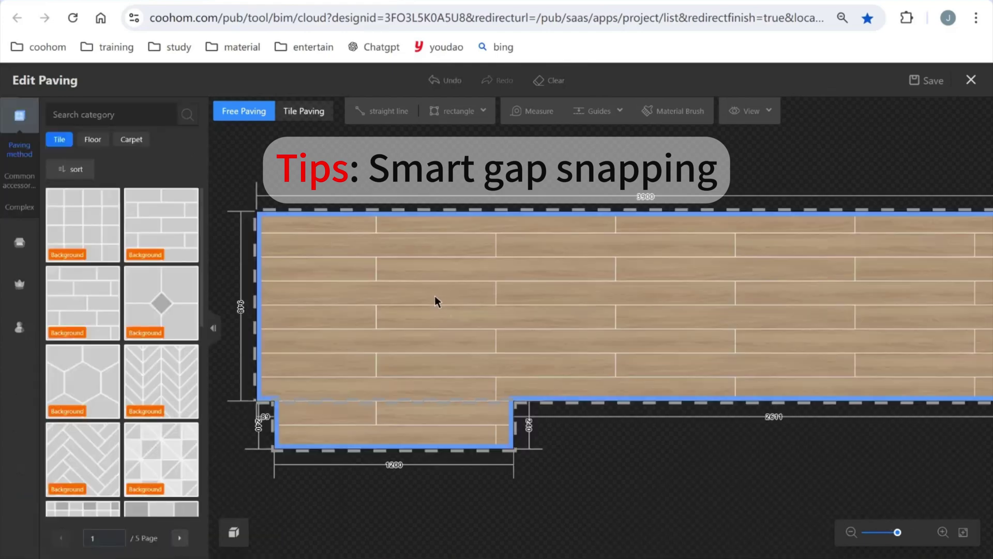
click(435, 296)
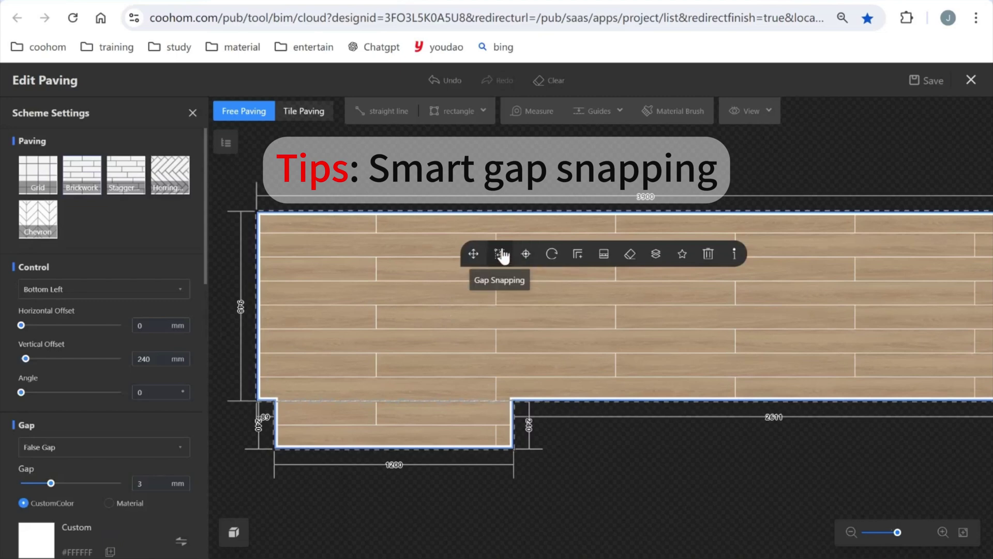
click(501, 255)
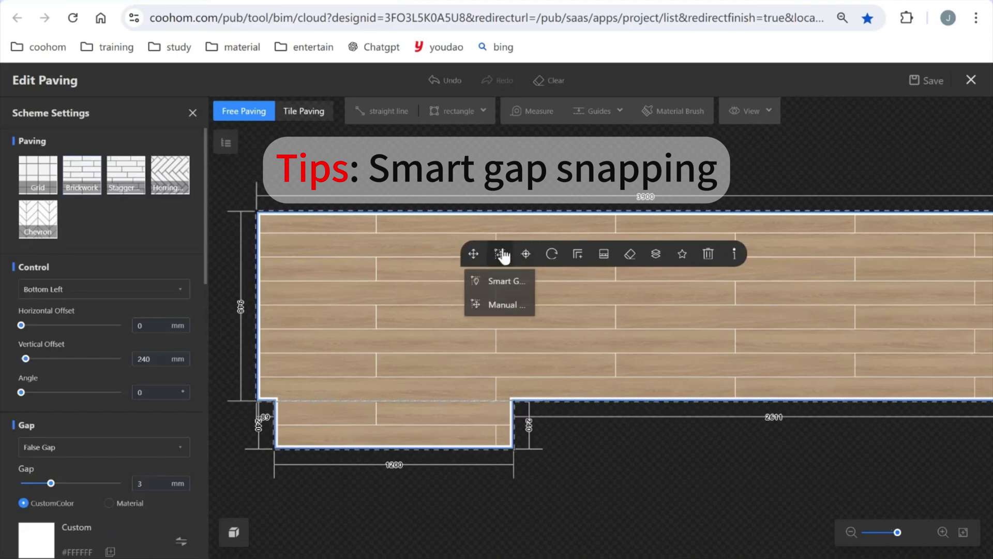
click(511, 304)
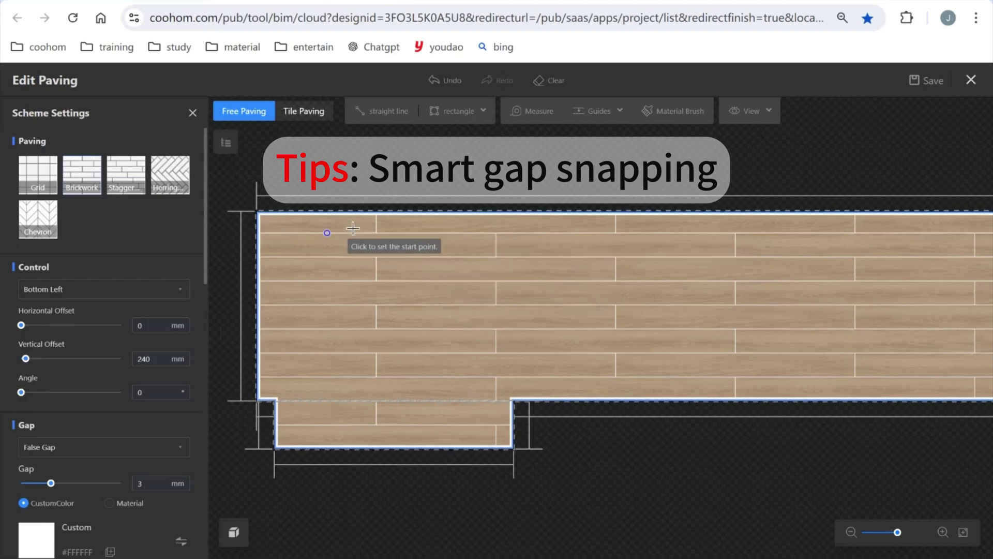
click(376, 211)
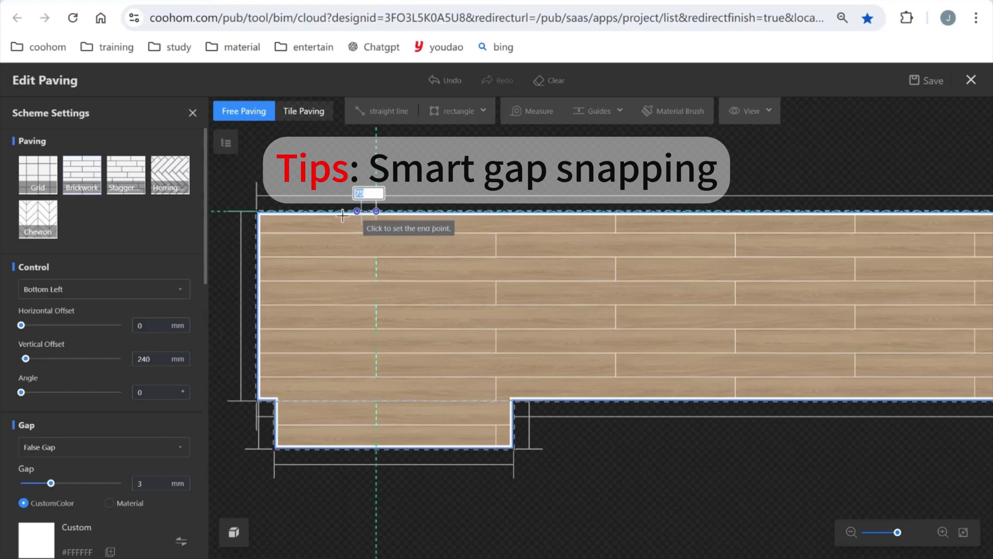
click(310, 217)
key(Escape)
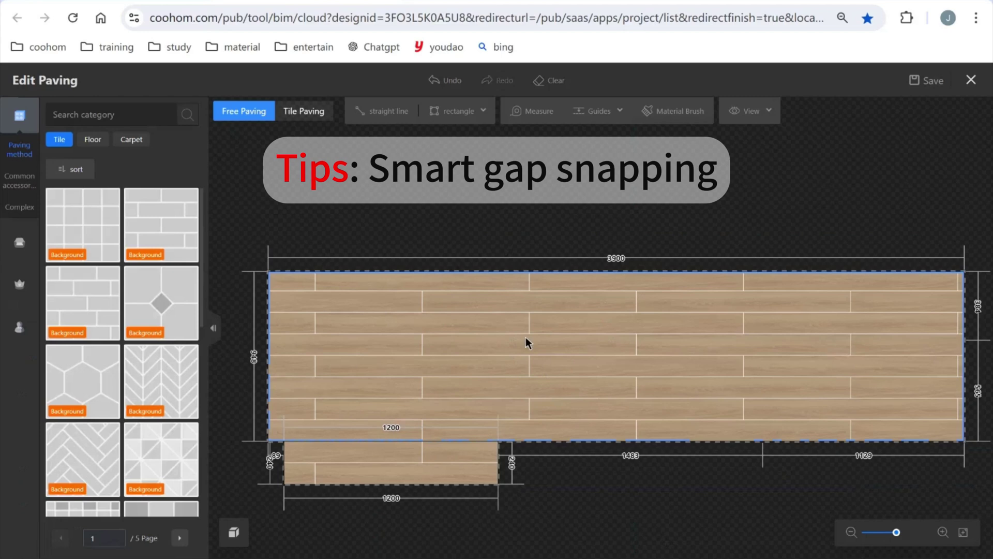
Draw a rectangle about 1801 by 516 mm inside the wood floor area.
key(r)
click(448, 307)
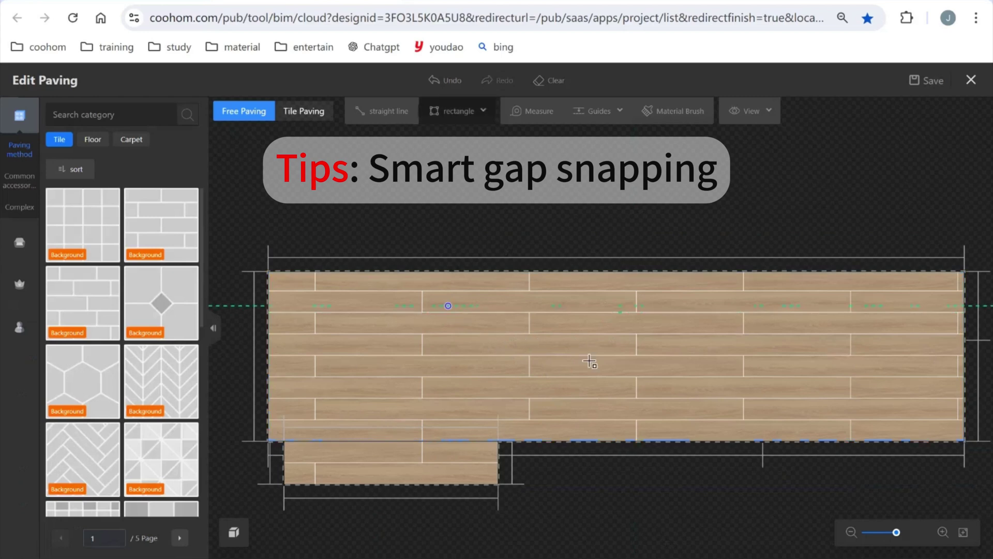
click(770, 398)
key(Escape)
Apply the surrounding wood floor's material to the inner rectangle with the Material Brush.
scroll(495, 356, up, 2)
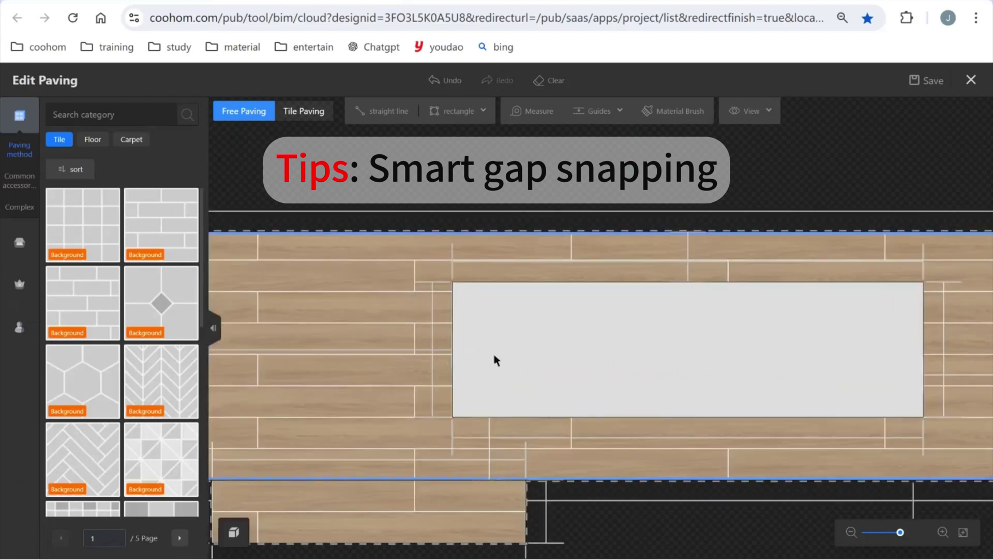
key(ctrl+s)
key(b)
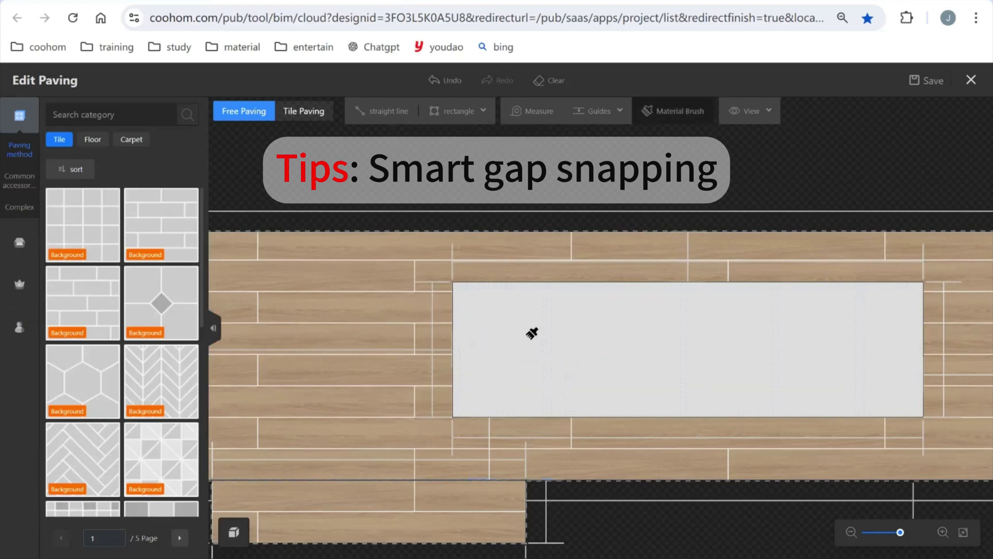
click(531, 335)
click(531, 340)
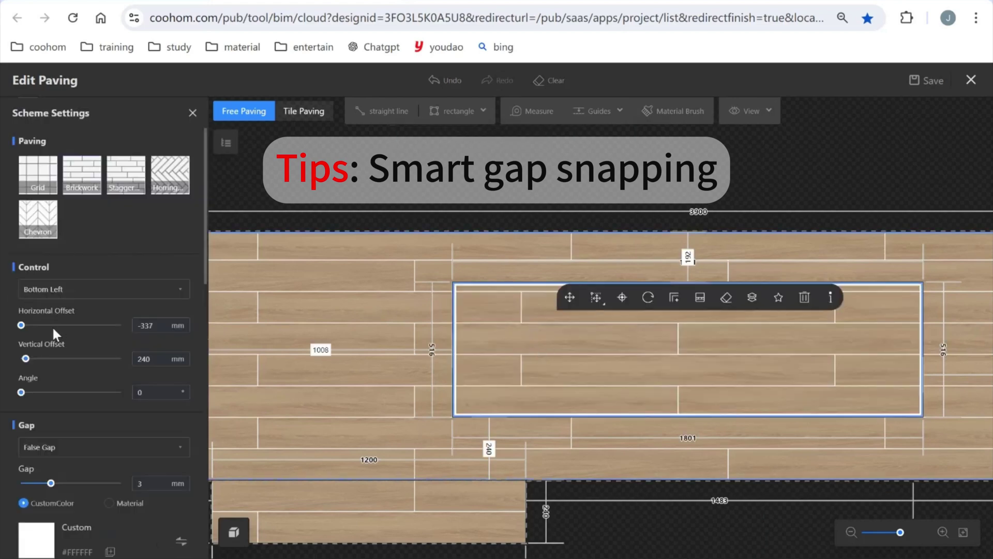
Set the inner rectangle's horizontal offset to 2298 mm and realign its joints with the surrounding floor using smart gap snapping.
drag(21, 325, 66, 325)
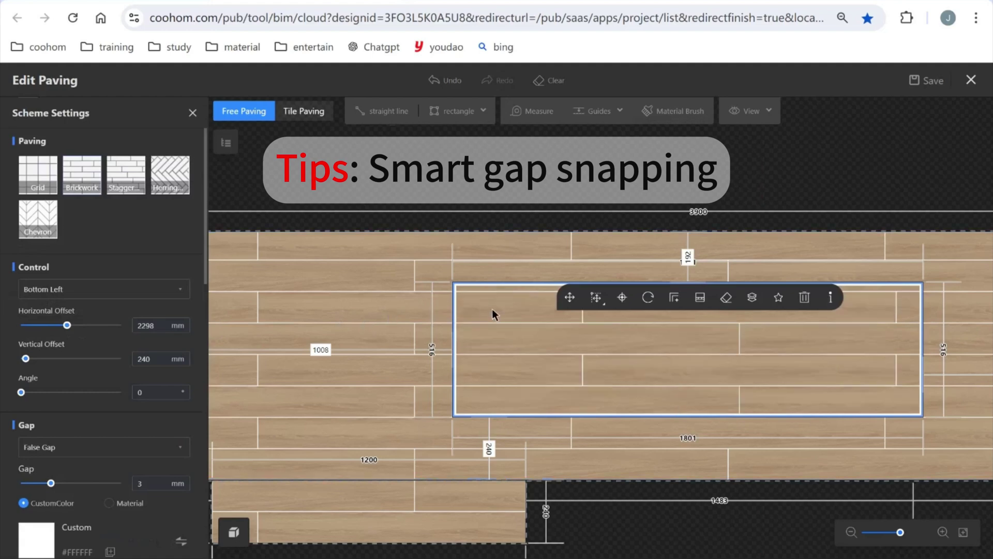
click(597, 300)
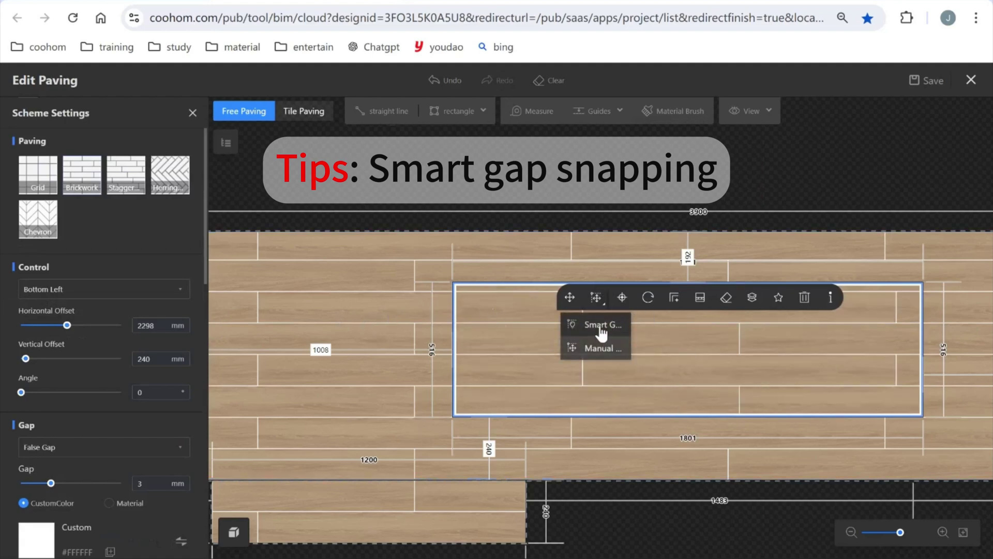
click(596, 324)
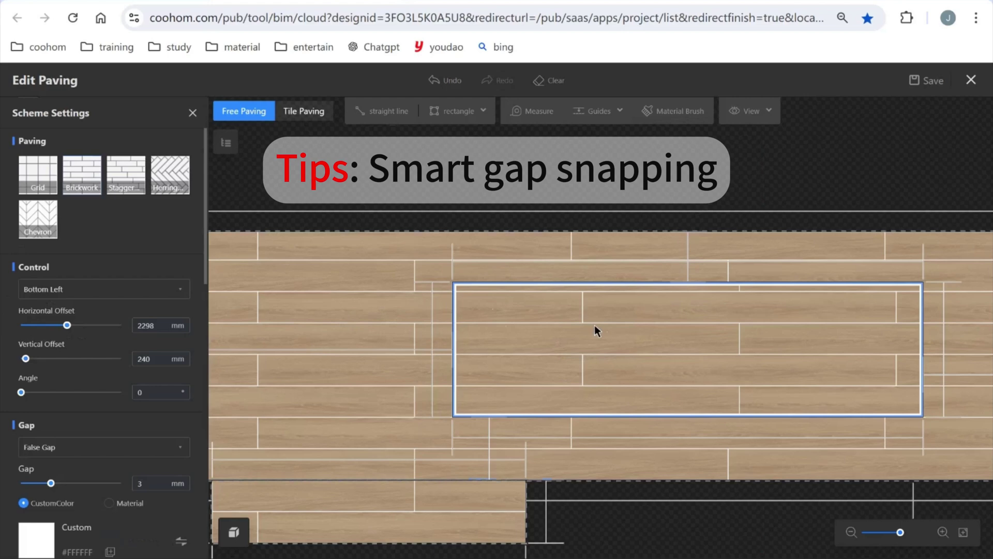
click(535, 309)
scroll(616, 271, down, 2)
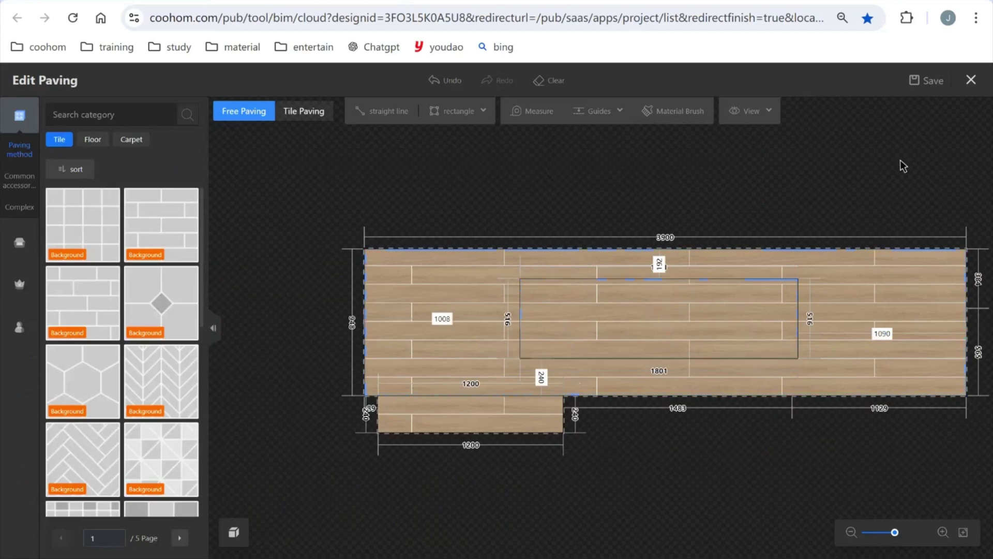
Leave the paving editor and switch to the slideshow on the "Save design as template" slide.
click(971, 80)
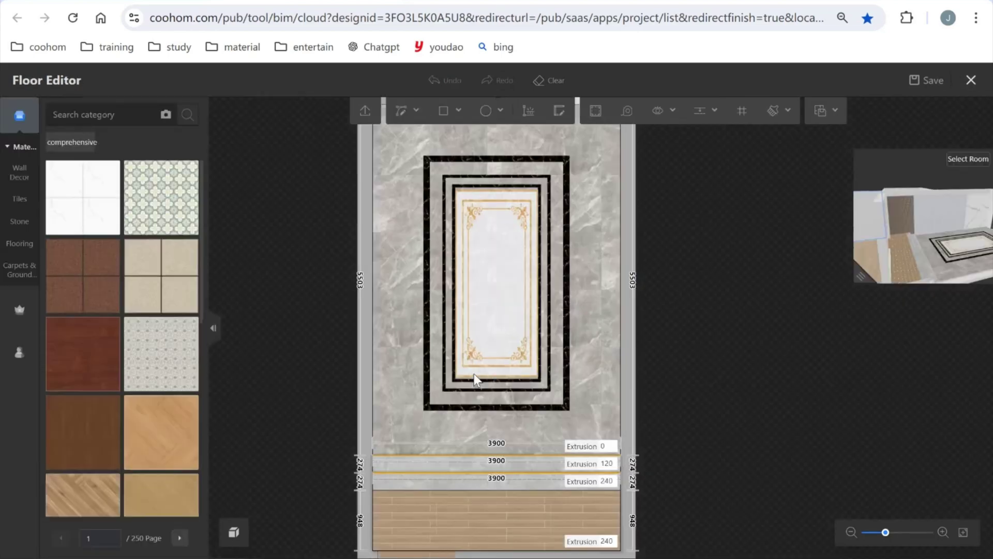
key(super+Tab)
click(424, 160)
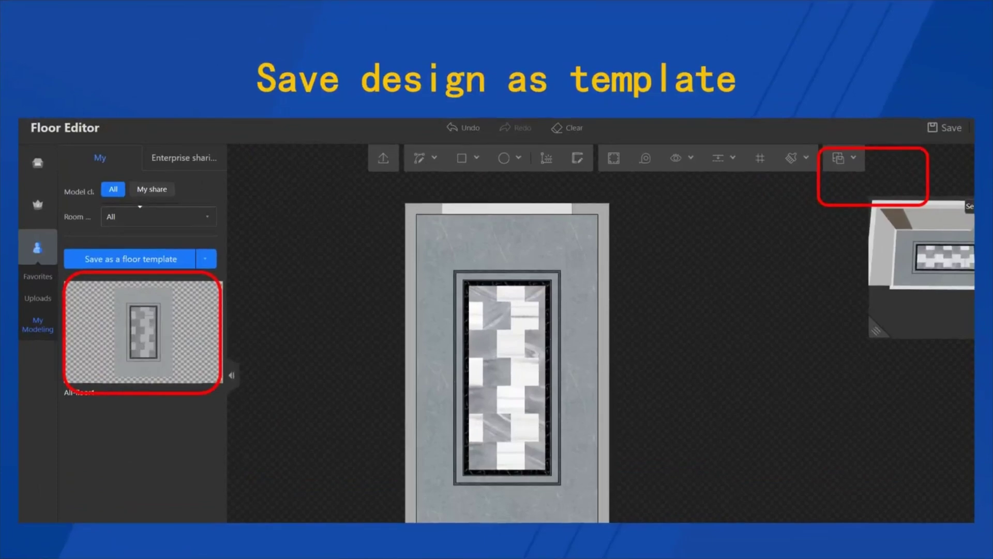